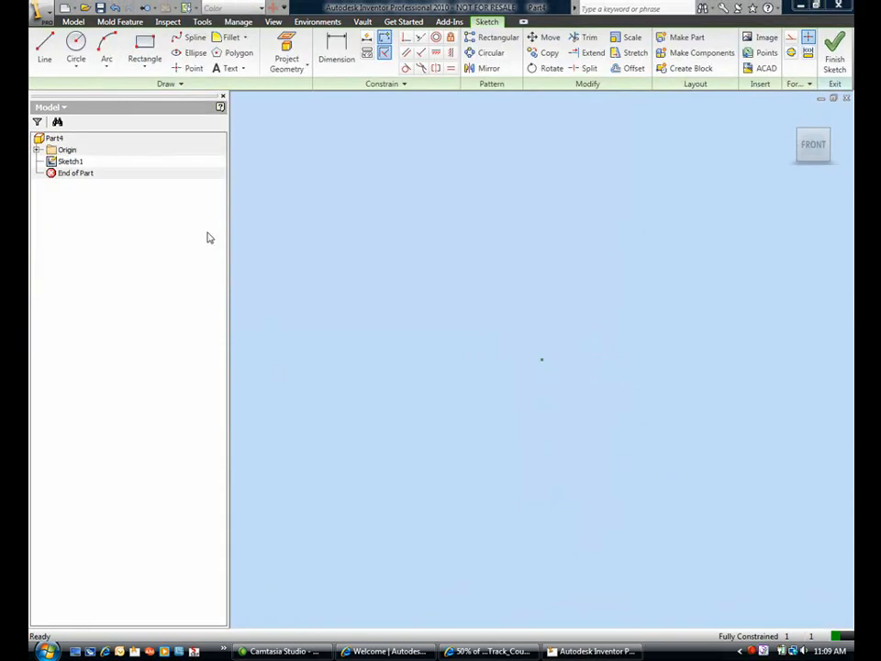
Sketch a rectangle about 0.71 high above the sketch origin
{"action": "left_click", "coordinate": [144, 51]}
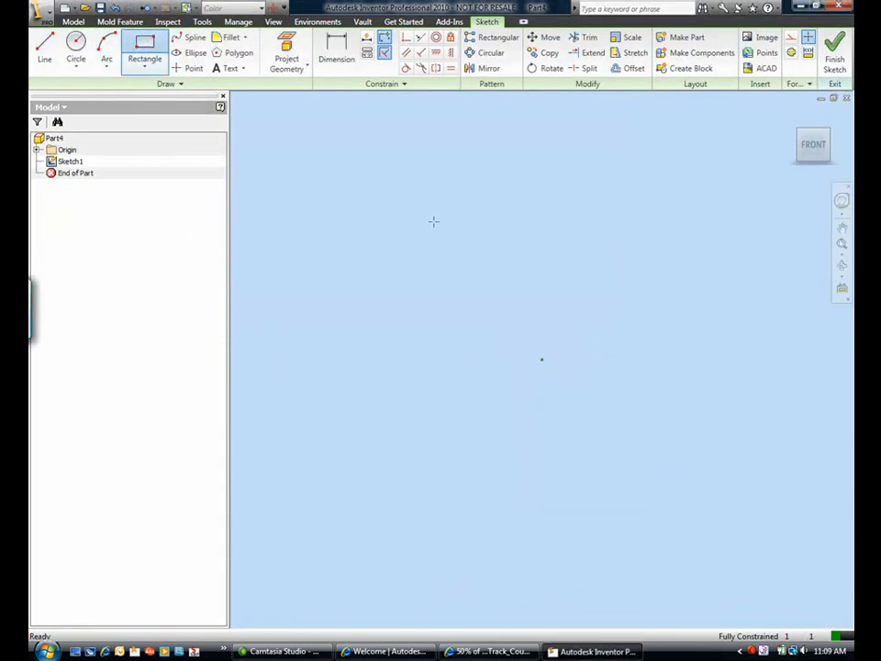
{"action": "left_click", "coordinate": [433, 187]}
{"action": "left_click", "coordinate": [657, 300]}
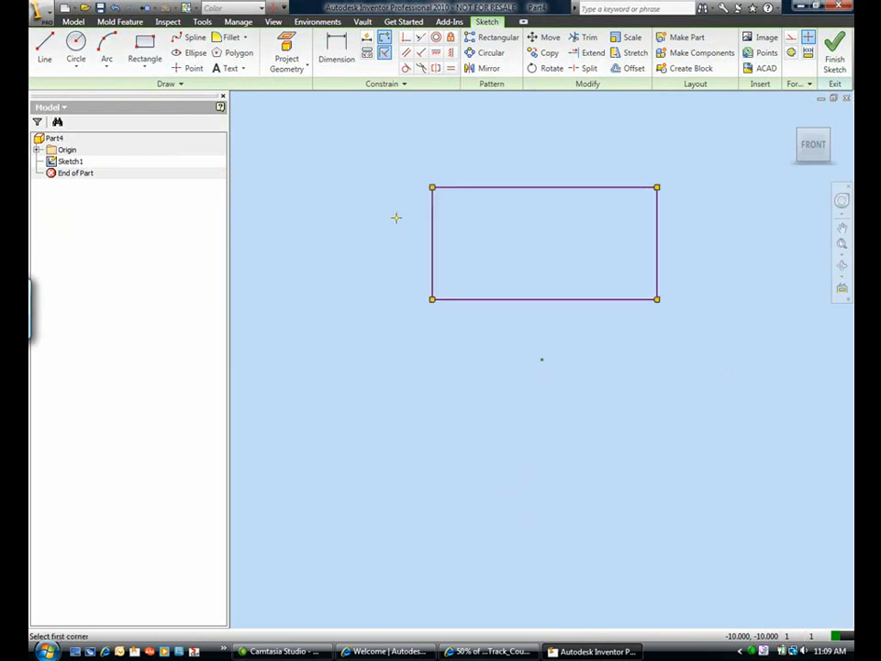
Dimension the rectangle to .75 high and 1.250 wide
{"action": "left_click", "coordinate": [336, 51]}
{"action": "left_click", "coordinate": [415, 238]}
{"action": "left_click", "coordinate": [414, 248]}
{"action": "type", "text": ".75"}
{"action": "key", "text": "Return"}
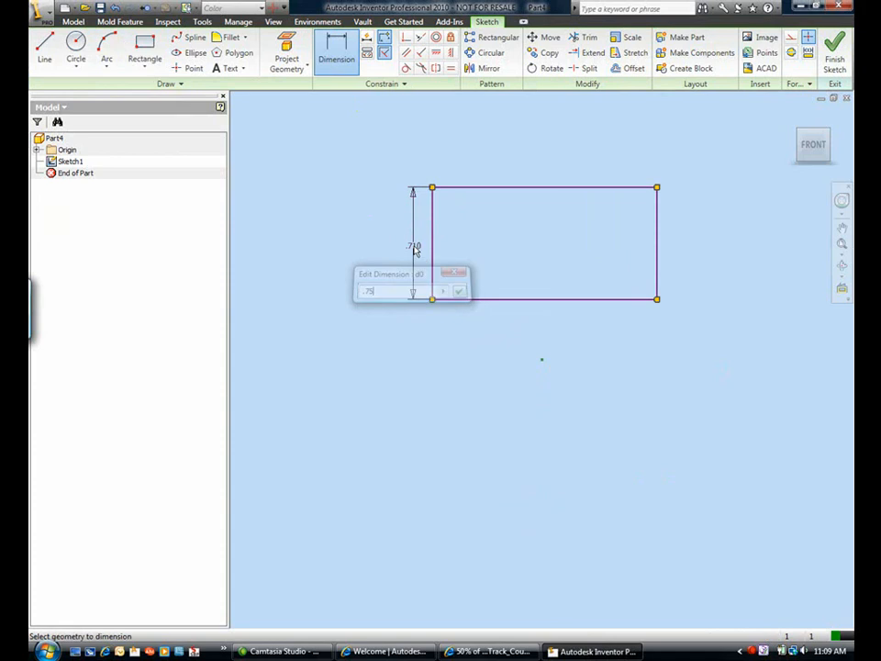
{"action": "left_click", "coordinate": [500, 181]}
{"action": "left_click", "coordinate": [499, 164]}
{"action": "type", "text": "1.250"}
{"action": "key", "text": "Return"}
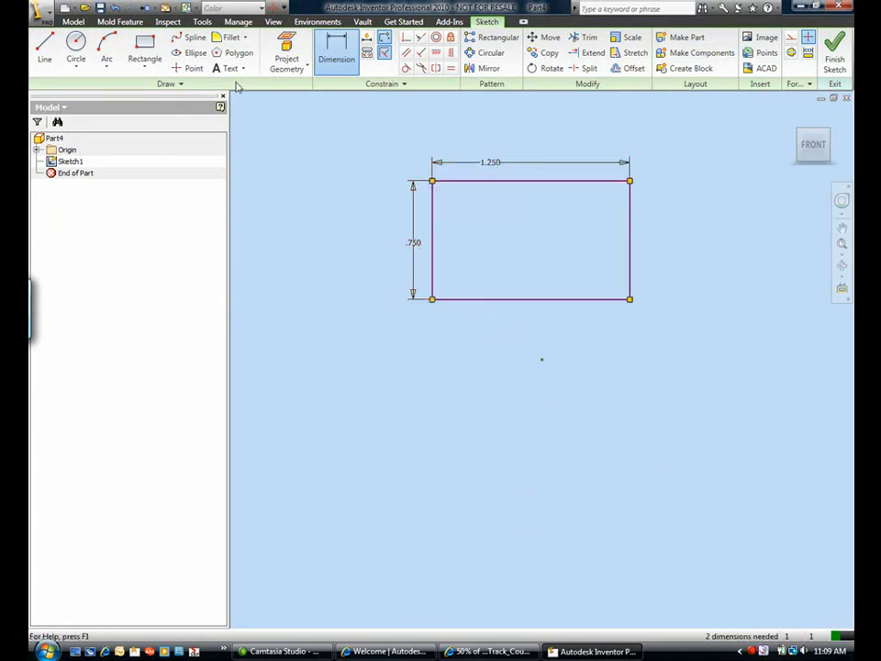
Sketch a circle in the rectangle's lower-left area and set its diameter to .25
{"action": "left_click", "coordinate": [76, 46]}
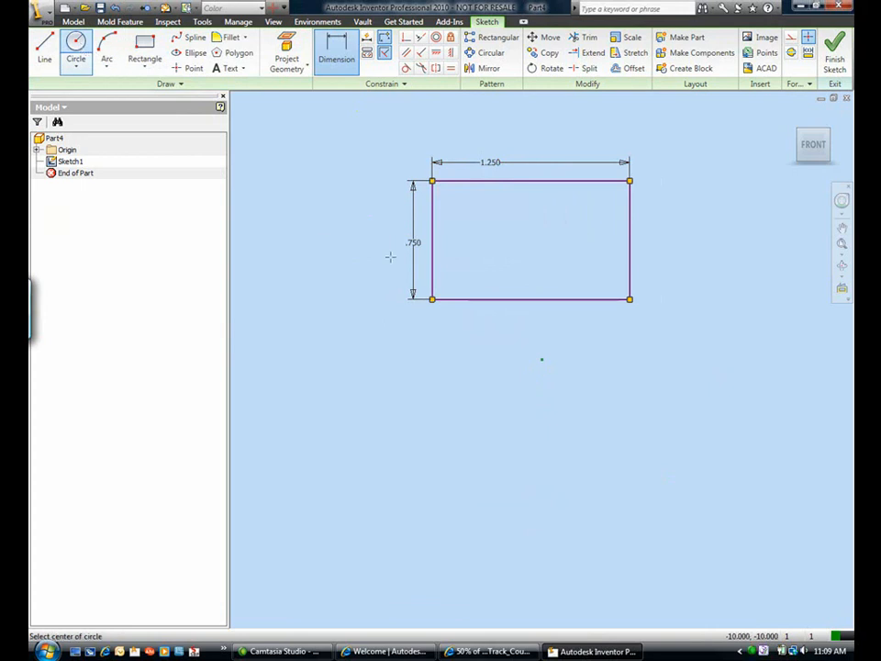
{"action": "left_click", "coordinate": [457, 266]}
{"action": "left_click", "coordinate": [449, 280]}
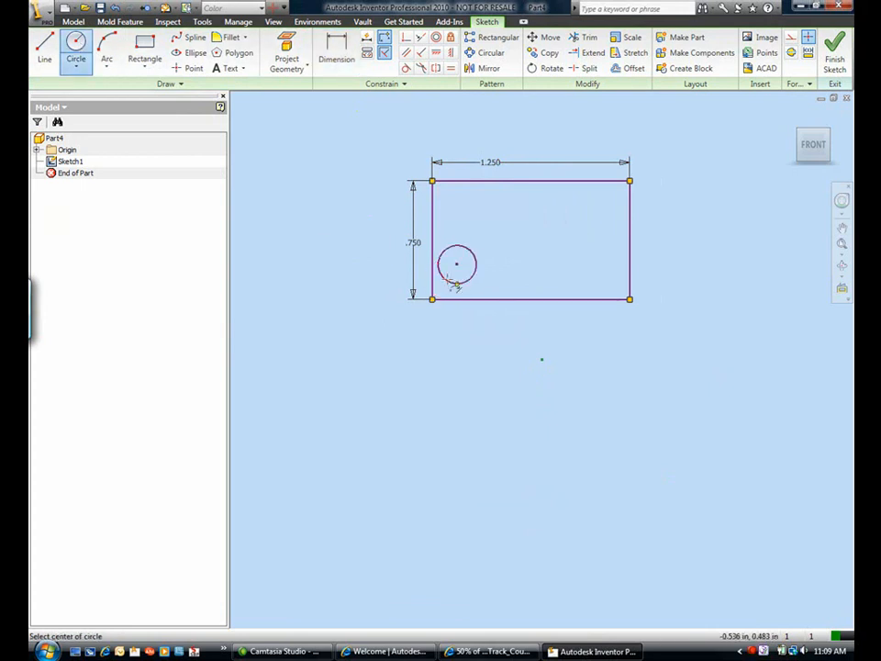
{"action": "key", "text": "d"}
{"action": "left_click", "coordinate": [463, 281]}
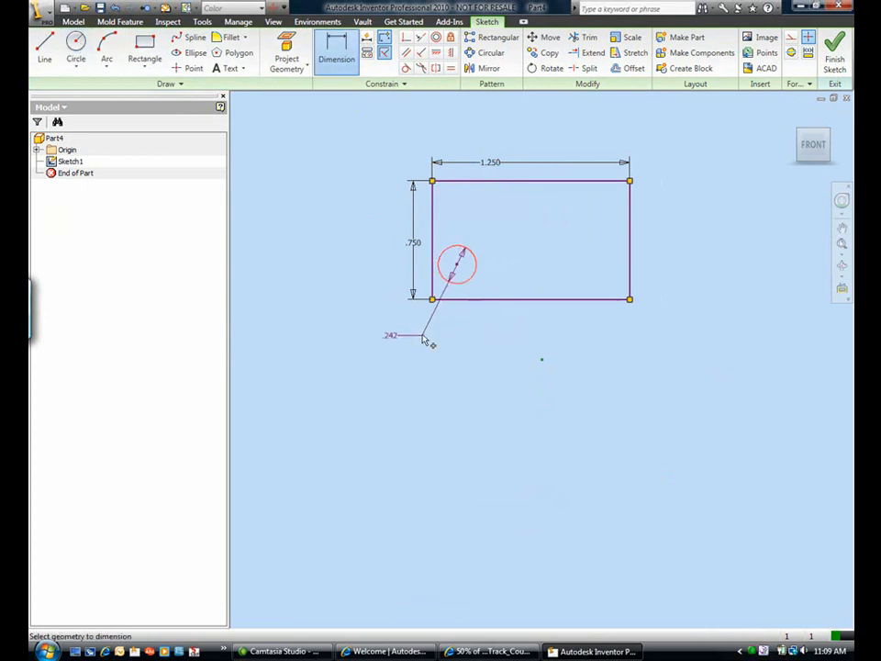
{"action": "left_click", "coordinate": [396, 340]}
{"action": "type", "text": ".25"}
{"action": "key", "text": "Return"}
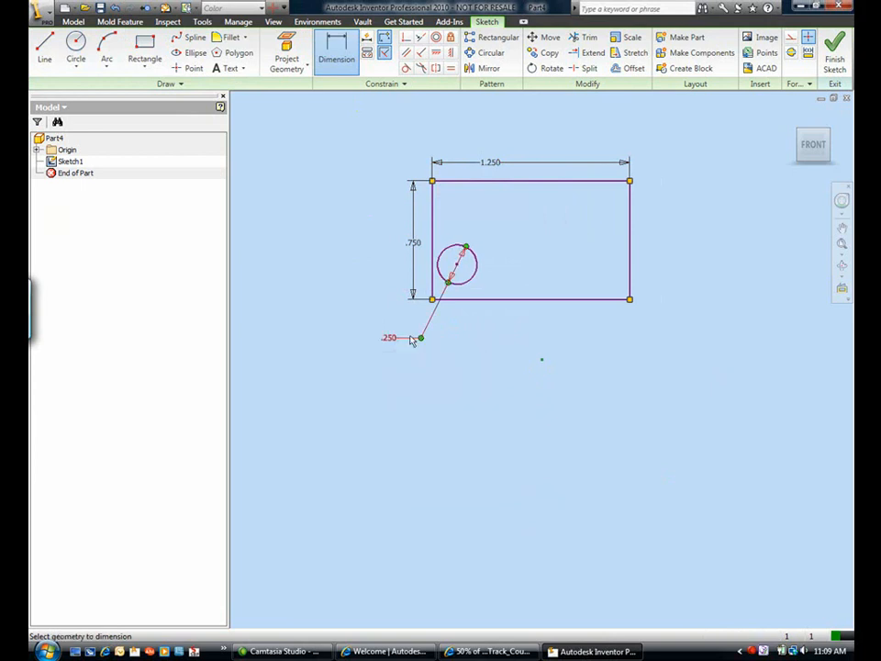
Dimension the circle's centre .25 above the rectangle's bottom edge
{"action": "left_click", "coordinate": [474, 277]}
{"action": "left_click", "coordinate": [454, 299]}
{"action": "left_click", "coordinate": [379, 283]}
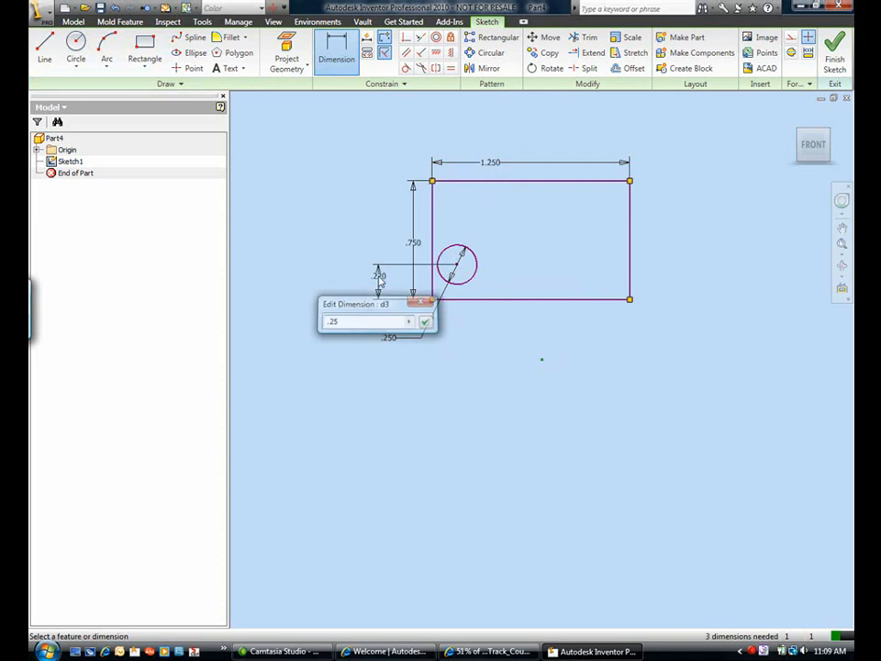
{"action": "type", "text": ".25"}
{"action": "key", "text": "Return"}
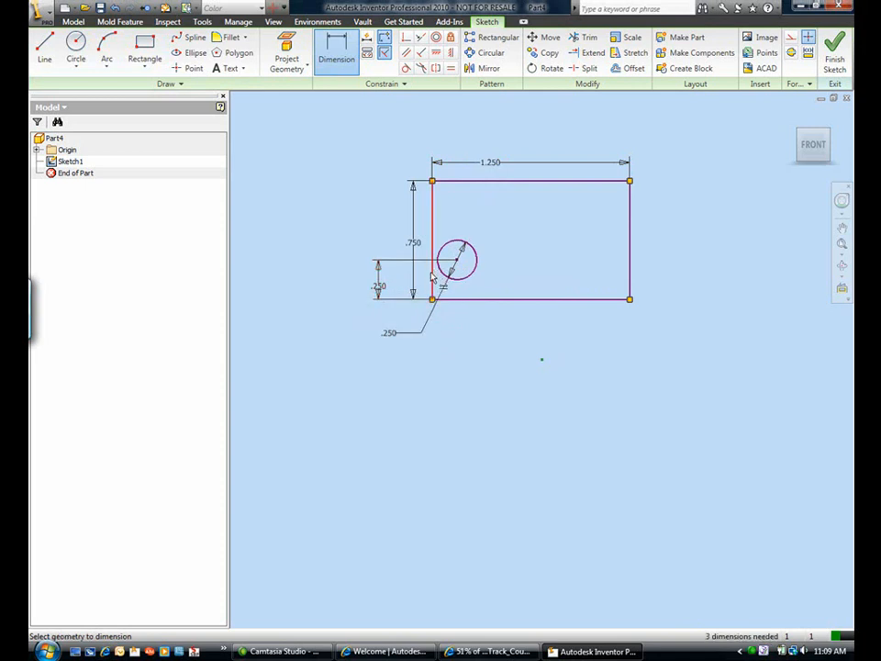
Apply a vertical constraint between the circle's centre and the midpoint of the rectangle's bottom edge
{"action": "key", "text": "Escape"}
{"action": "left_click", "coordinate": [451, 114]}
{"action": "key", "text": "d"}
{"action": "left_click", "coordinate": [456, 263]}
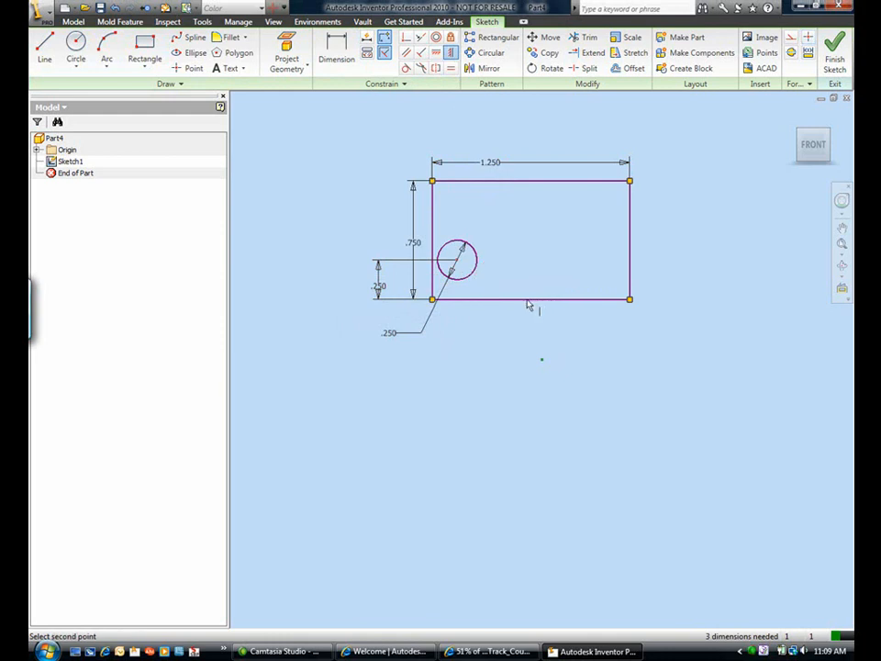
{"action": "left_click", "coordinate": [530, 300]}
{"action": "key", "text": "Escape"}
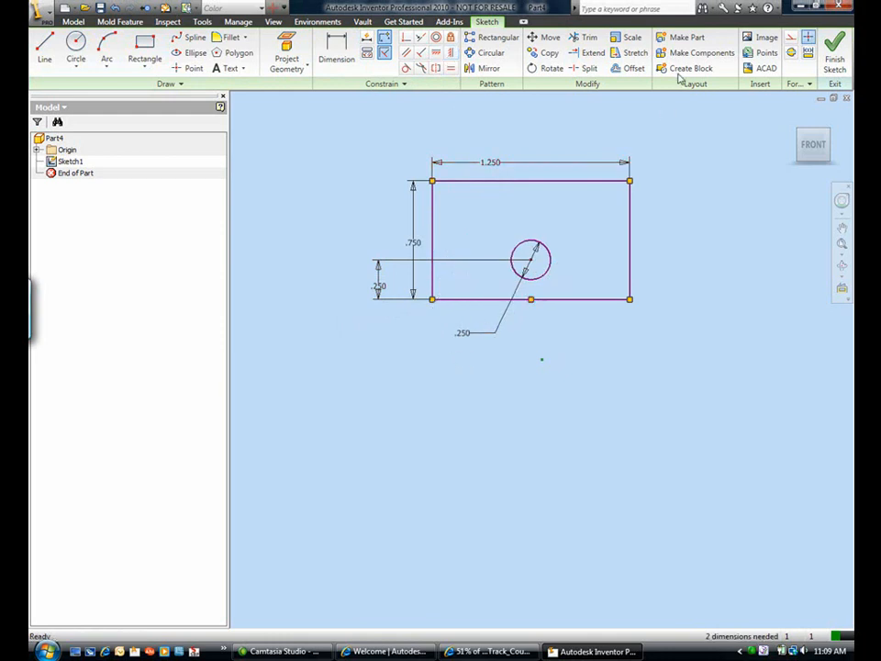
Create a sketch block named Test ALACAD from the rectangle and circle
{"action": "left_click", "coordinate": [683, 69]}
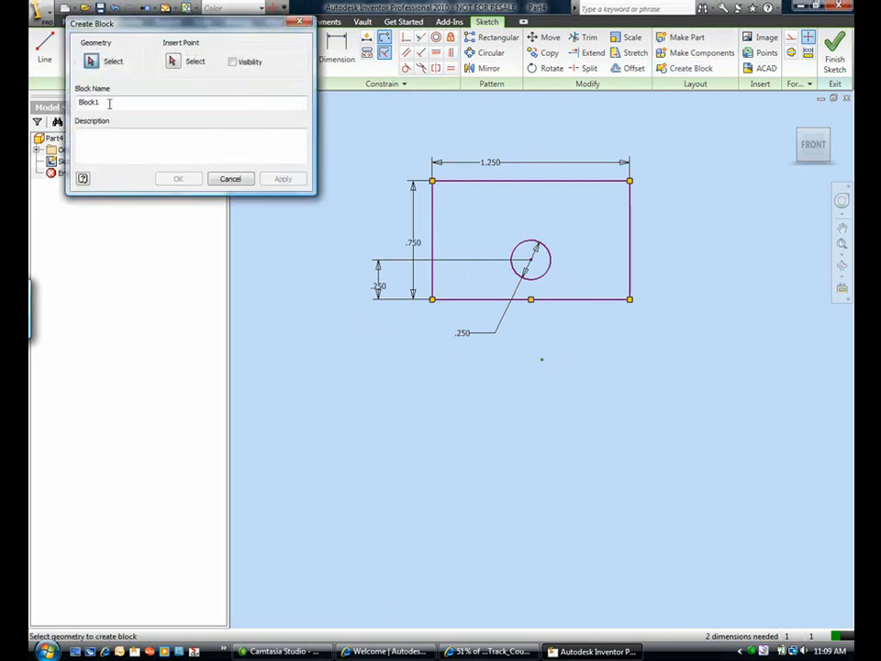
{"action": "double_click", "coordinate": [109, 103]}
{"action": "type", "text": "Test"}
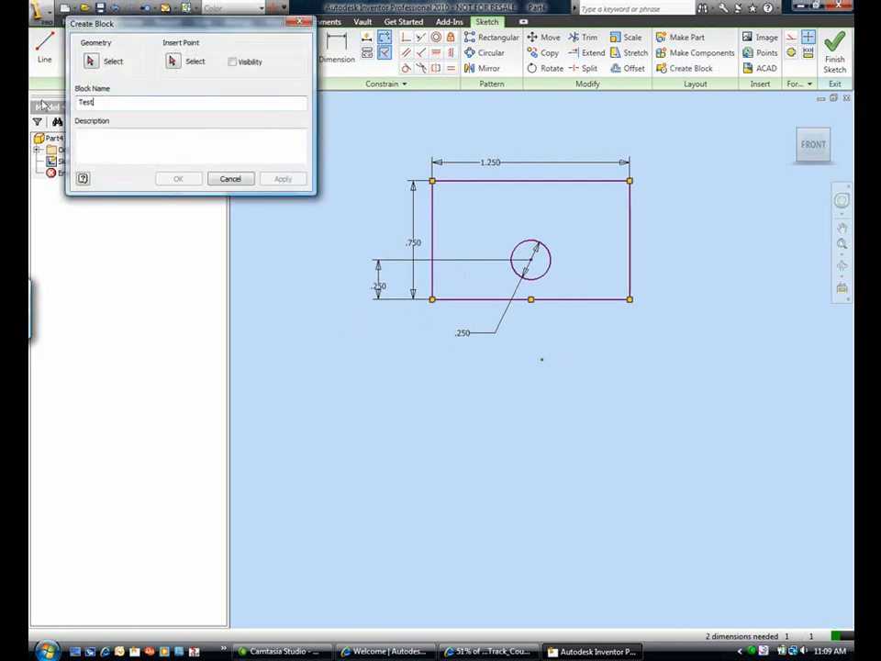
{"action": "type", "text": " ALACAD"}
{"action": "left_click", "coordinate": [90, 61]}
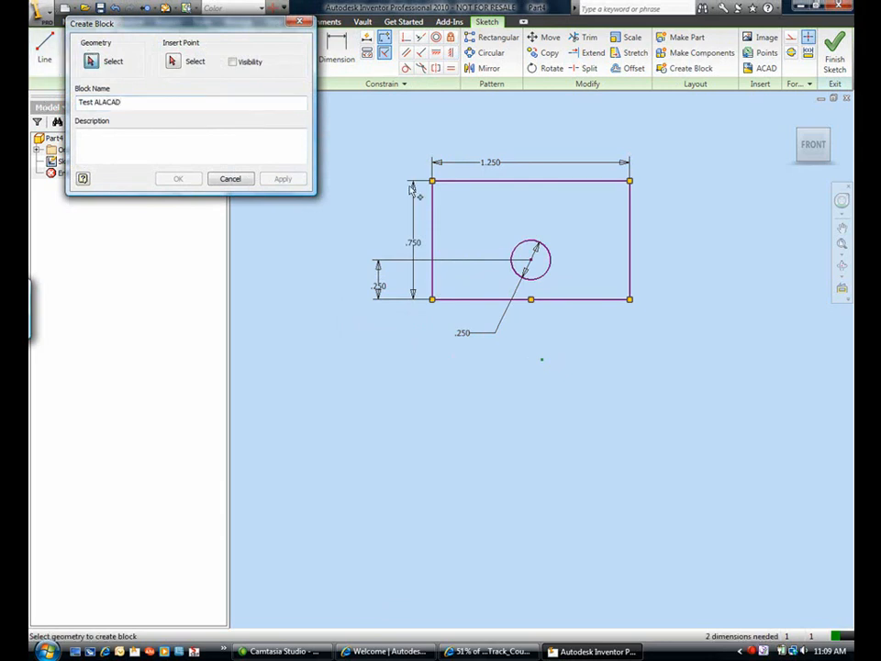
{"action": "mouse_move", "coordinate": [366, 136]}
{"action": "left_mouse_down"}
{"action": "mouse_move", "coordinate": [587, 356]}
{"action": "mouse_move", "coordinate": [683, 363]}
{"action": "mouse_move", "coordinate": [680, 356]}
{"action": "left_mouse_up"}
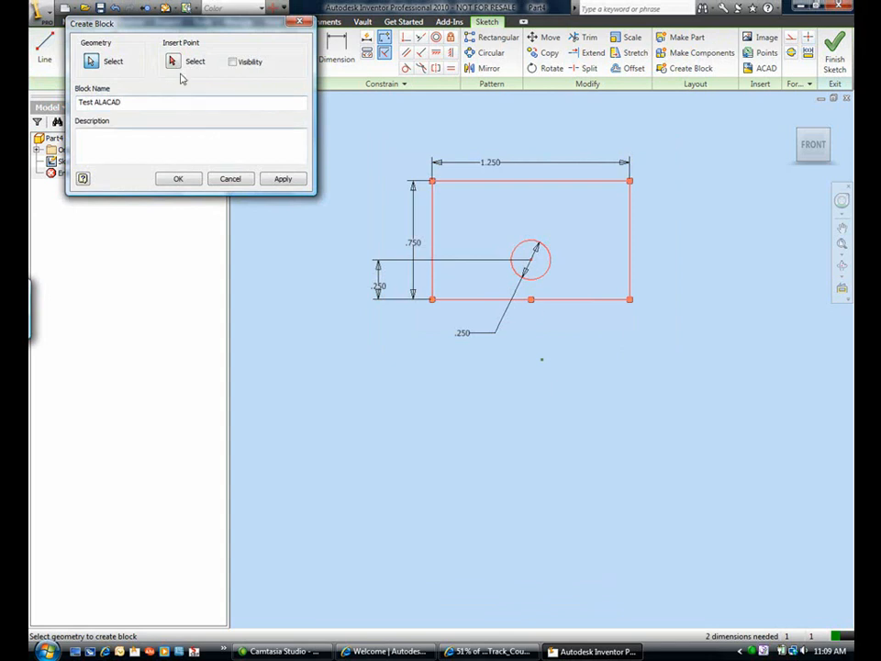
{"action": "left_click", "coordinate": [93, 137]}
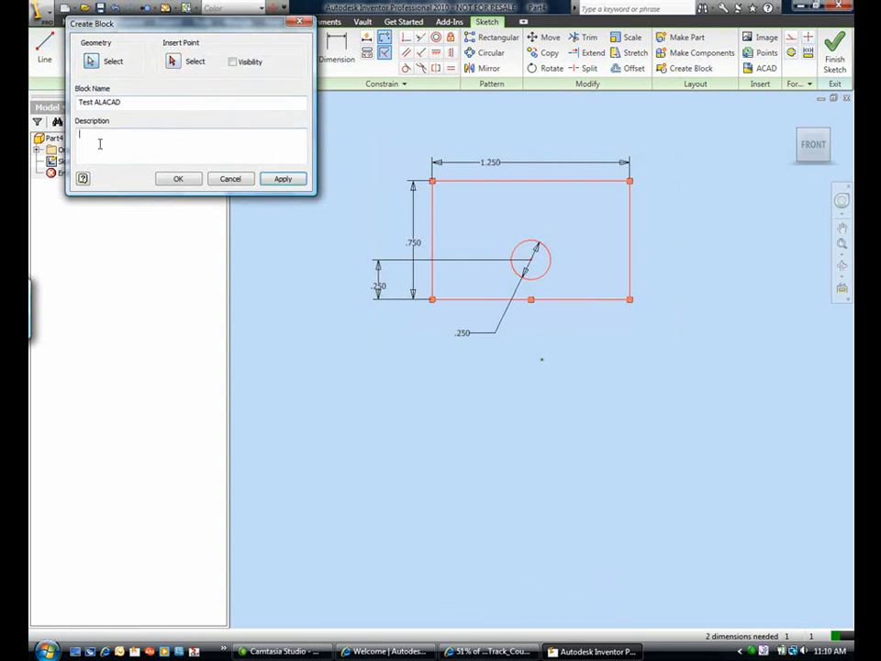
{"action": "left_click", "coordinate": [178, 180]}
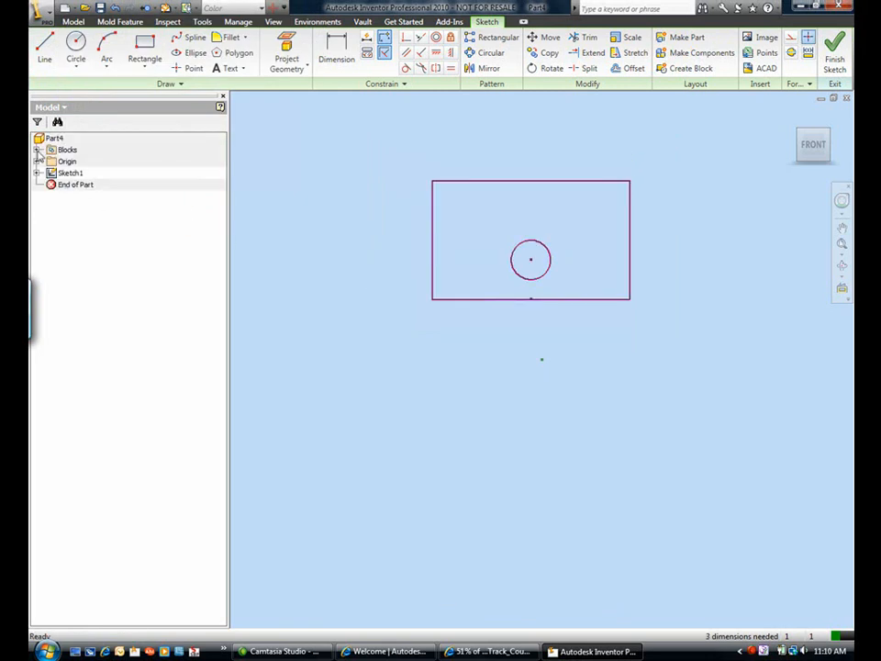
Place a second instance of the Test ALACAD block and arrange the two instances one above the other
{"action": "left_click", "coordinate": [37, 151]}
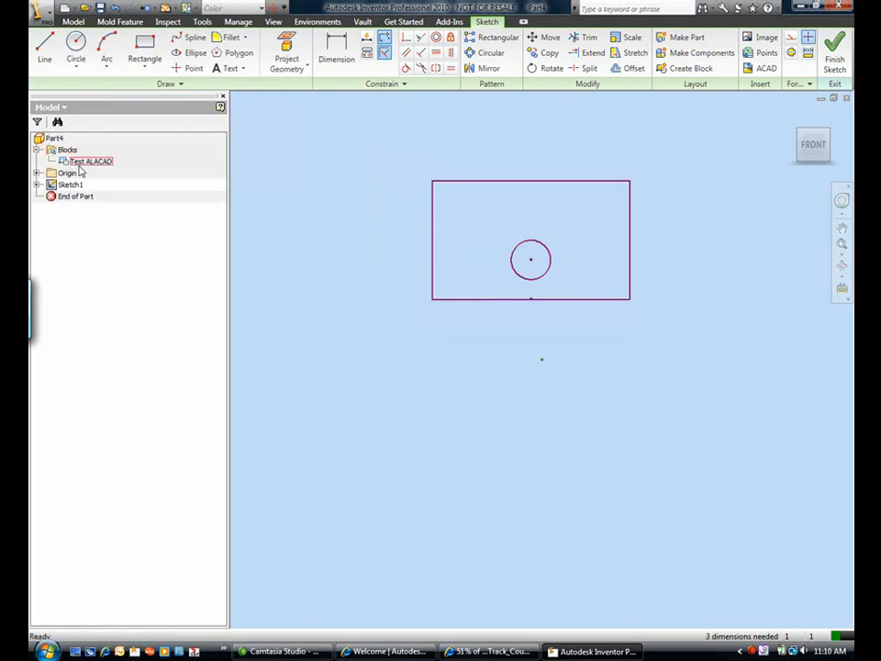
{"action": "left_click", "coordinate": [38, 184]}
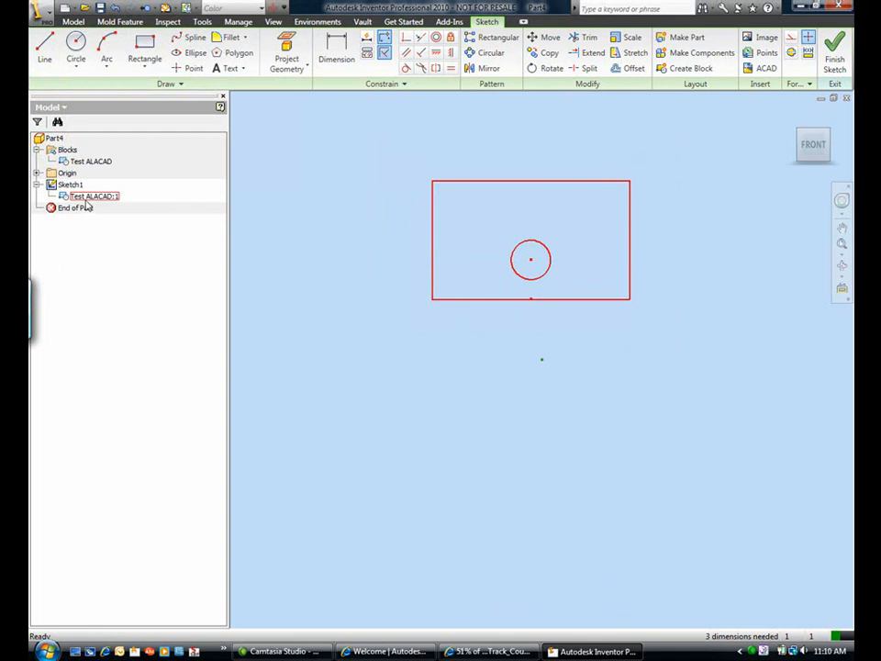
{"action": "scroll", "coordinate": [413, 272], "scroll_direction": "down", "scroll_amount": 2}
{"action": "middle_click_drag", "start_coordinate": [417, 270], "coordinate": [339, 240]}
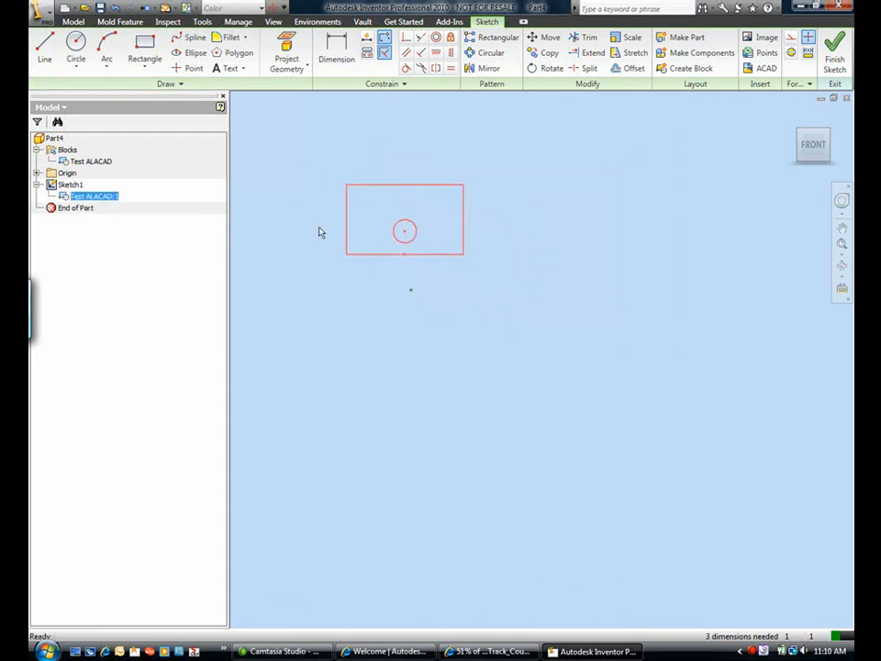
{"action": "mouse_move", "coordinate": [82, 162]}
{"action": "left_mouse_down"}
{"action": "mouse_move", "coordinate": [358, 319]}
{"action": "mouse_move", "coordinate": [470, 372]}
{"action": "mouse_move", "coordinate": [537, 297]}
{"action": "mouse_move", "coordinate": [557, 210]}
{"action": "mouse_move", "coordinate": [472, 276]}
{"action": "mouse_move", "coordinate": [527, 205]}
{"action": "mouse_move", "coordinate": [534, 214]}
{"action": "left_mouse_up"}
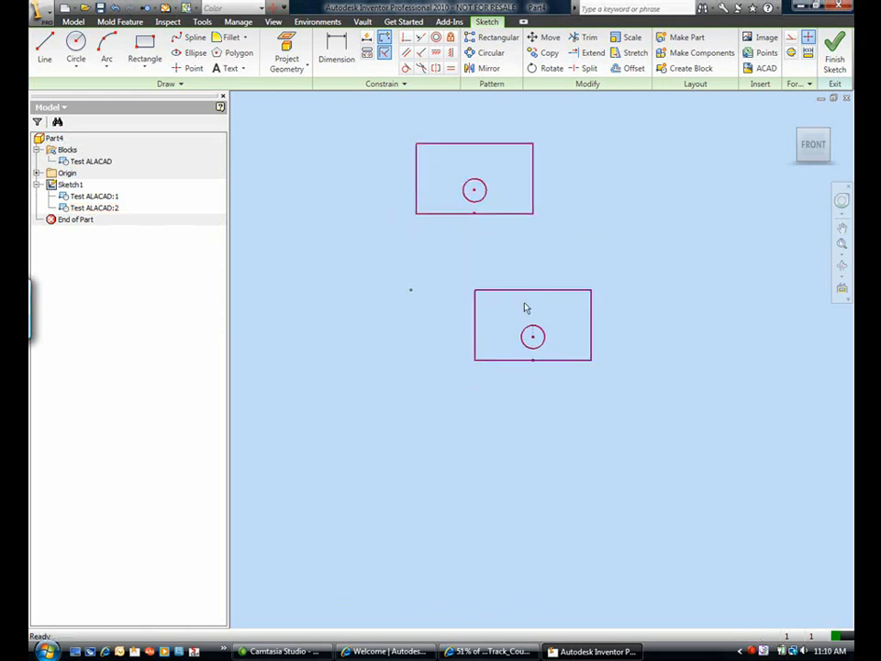
{"action": "left_click_drag", "start_coordinate": [469, 297], "coordinate": [463, 280]}
Dimension the vertical gap between the two block instances' facing edges to 1
{"action": "key", "text": "d"}
{"action": "left_click", "coordinate": [501, 292]}
{"action": "left_click", "coordinate": [513, 215]}
{"action": "left_click", "coordinate": [522, 251]}
{"action": "type", "text": "1"}
{"action": "key", "text": "Return"}
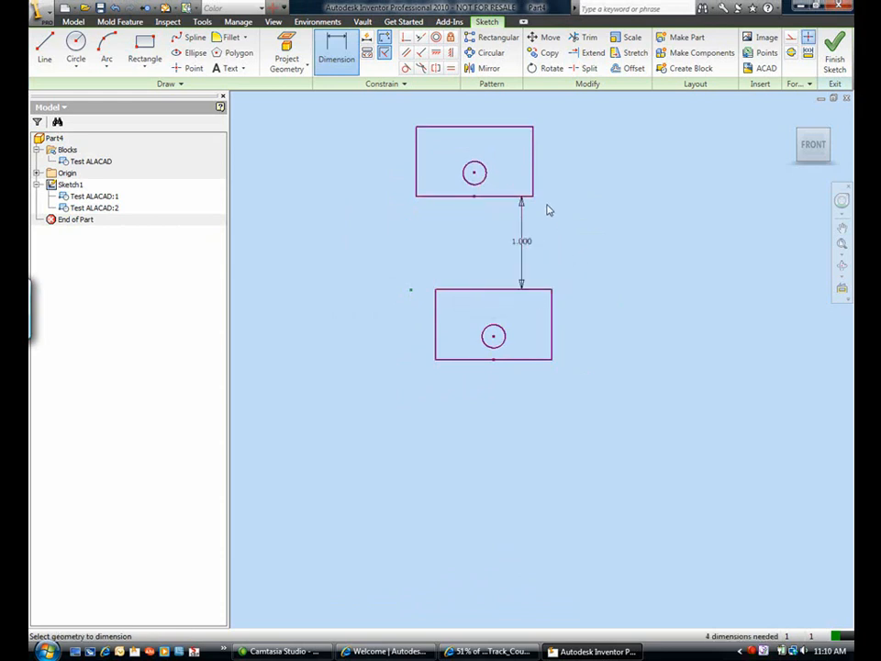
Edit the Test ALACAD block definition to add a small closed triangle to the upper right of the circle, and finish the block edit
{"action": "left_click", "coordinate": [84, 163]}
{"action": "right_click", "coordinate": [83, 166]}
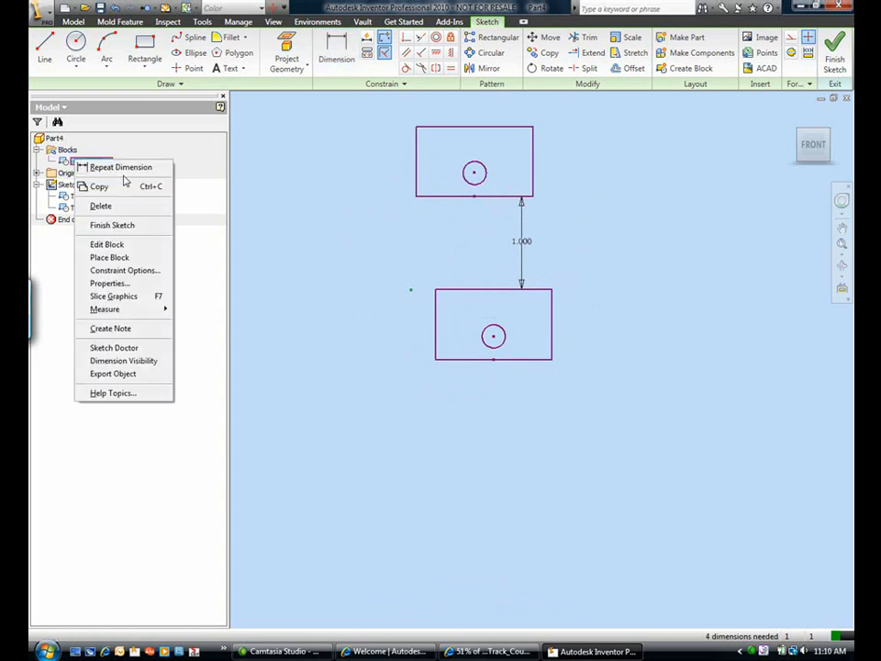
{"action": "left_click", "coordinate": [109, 244]}
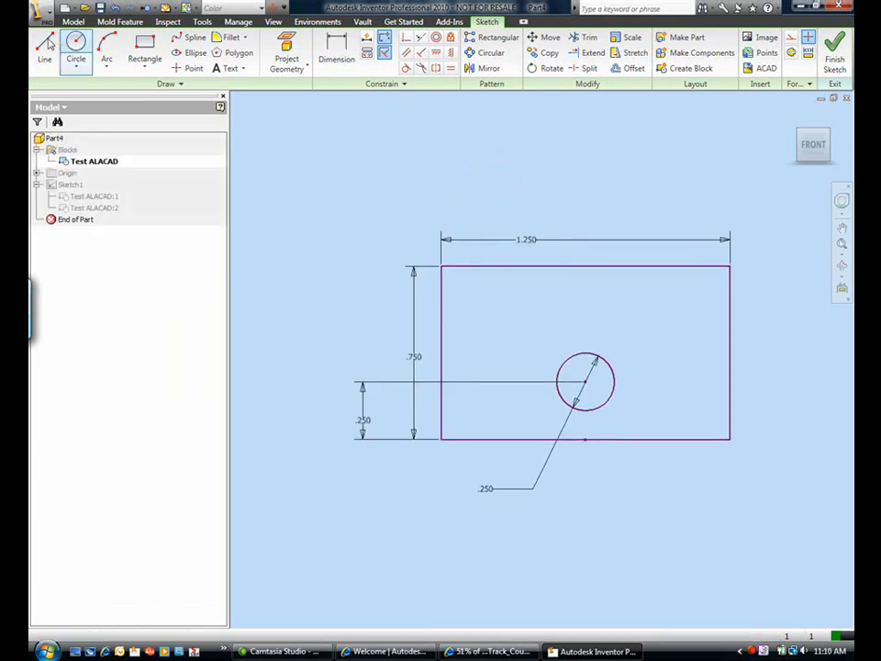
{"action": "left_click", "coordinate": [44, 46]}
{"action": "left_click", "coordinate": [661, 300]}
{"action": "left_click", "coordinate": [624, 307]}
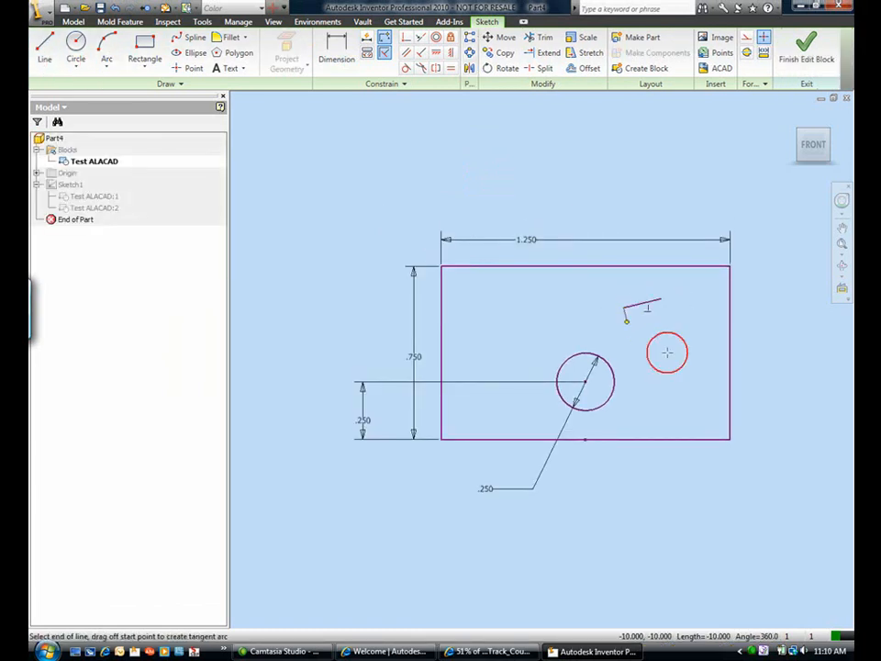
{"action": "left_click", "coordinate": [654, 353]}
{"action": "left_click", "coordinate": [662, 301]}
{"action": "right_click", "coordinate": [676, 305]}
{"action": "left_click", "coordinate": [696, 310]}
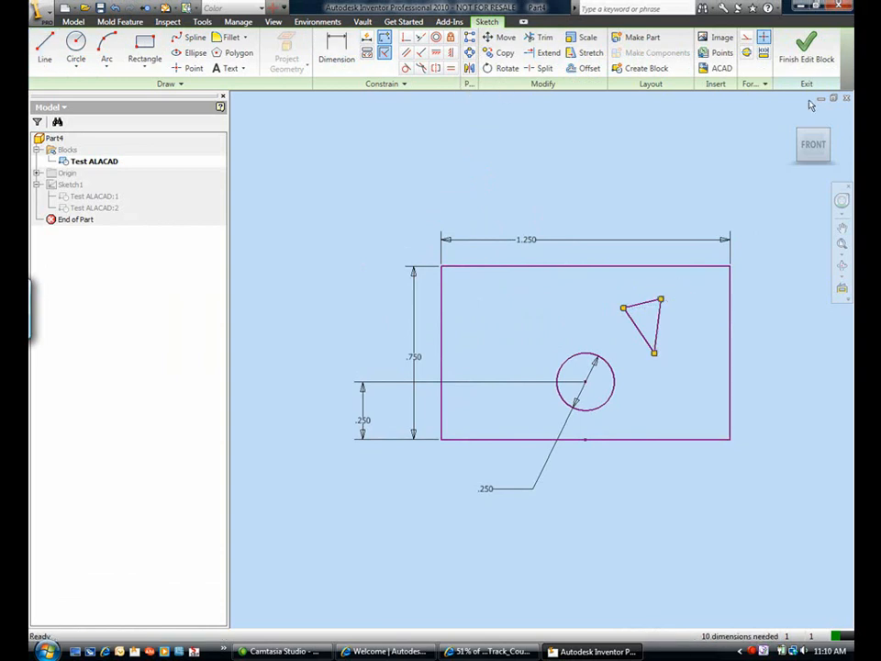
{"action": "left_click", "coordinate": [806, 50]}
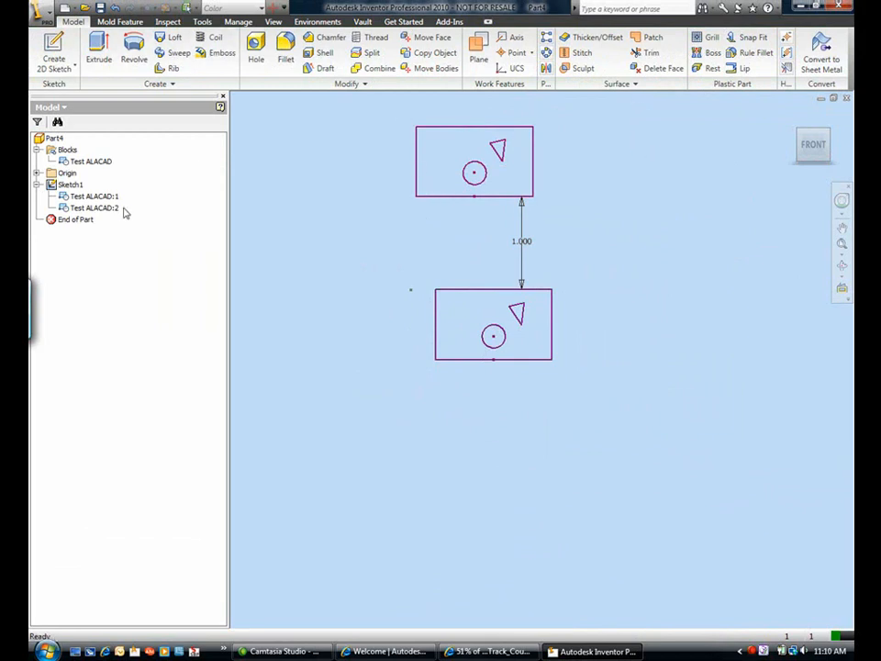
Reopen Sketch1 and create a block named test Nested ALACAD from both Test ALACAD instances
{"action": "double_click", "coordinate": [69, 186]}
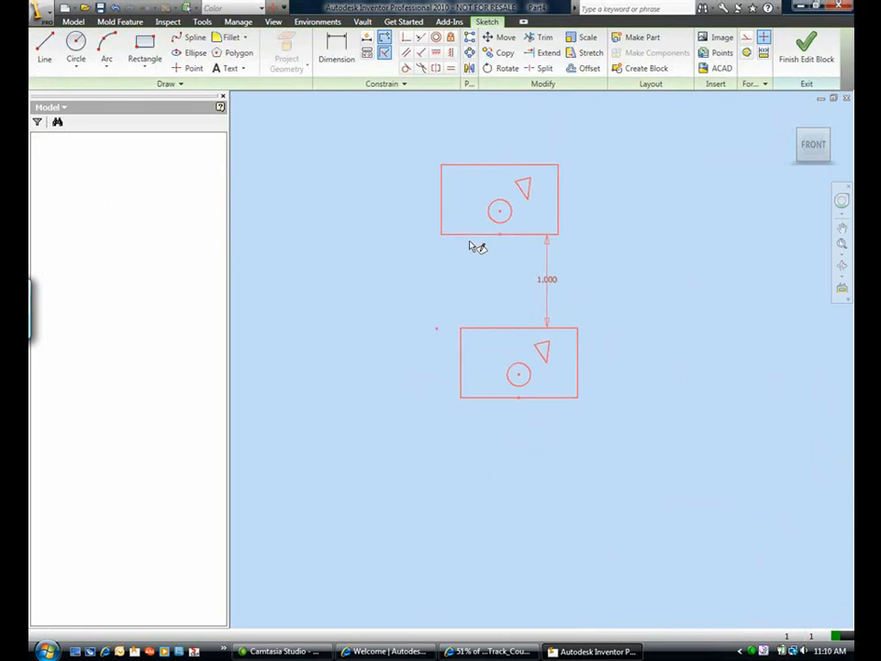
{"action": "left_click_drag", "start_coordinate": [481, 204], "coordinate": [648, 492]}
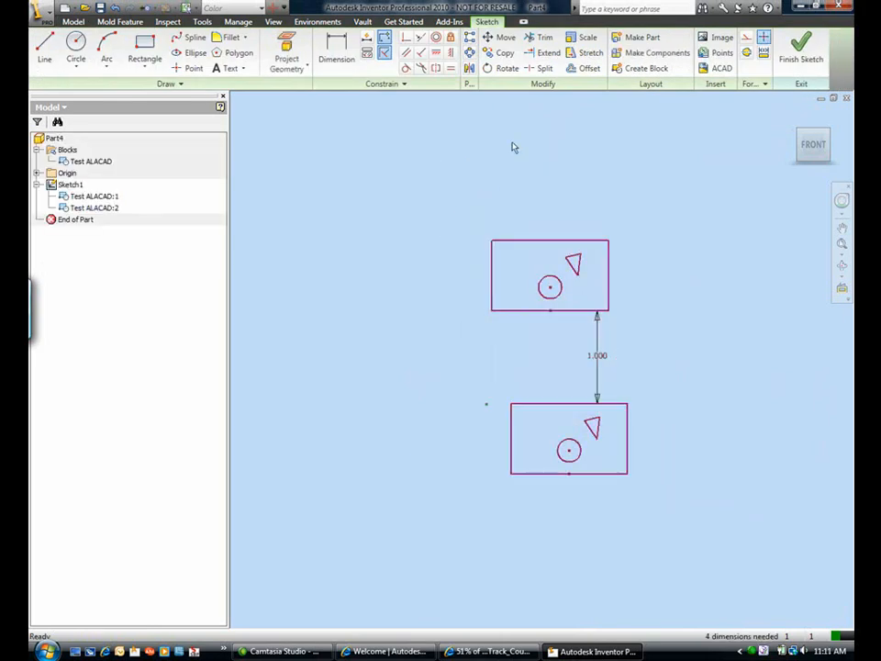
{"action": "left_click", "coordinate": [648, 67]}
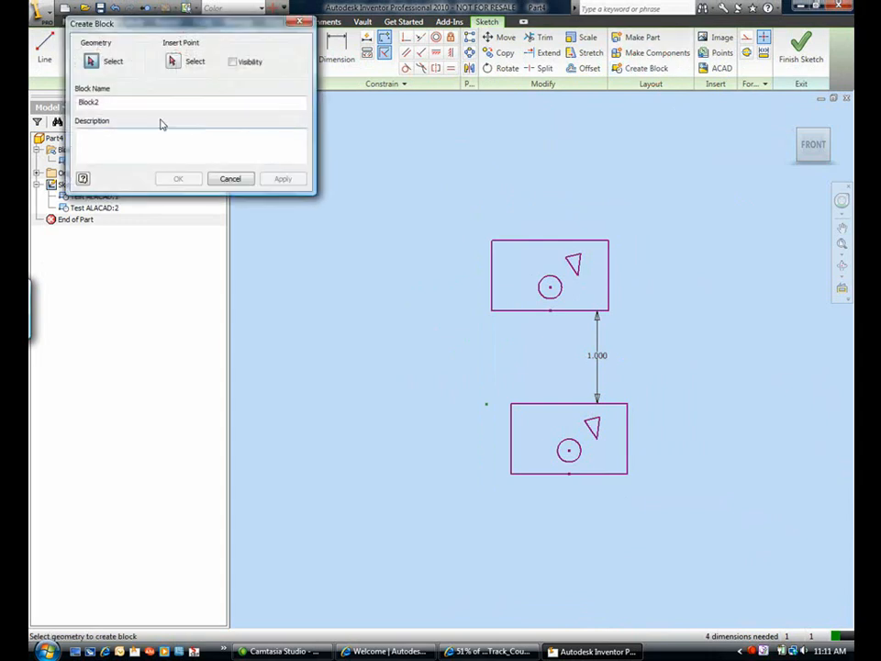
{"action": "double_click", "coordinate": [111, 102]}
{"action": "type", "text": "test"}
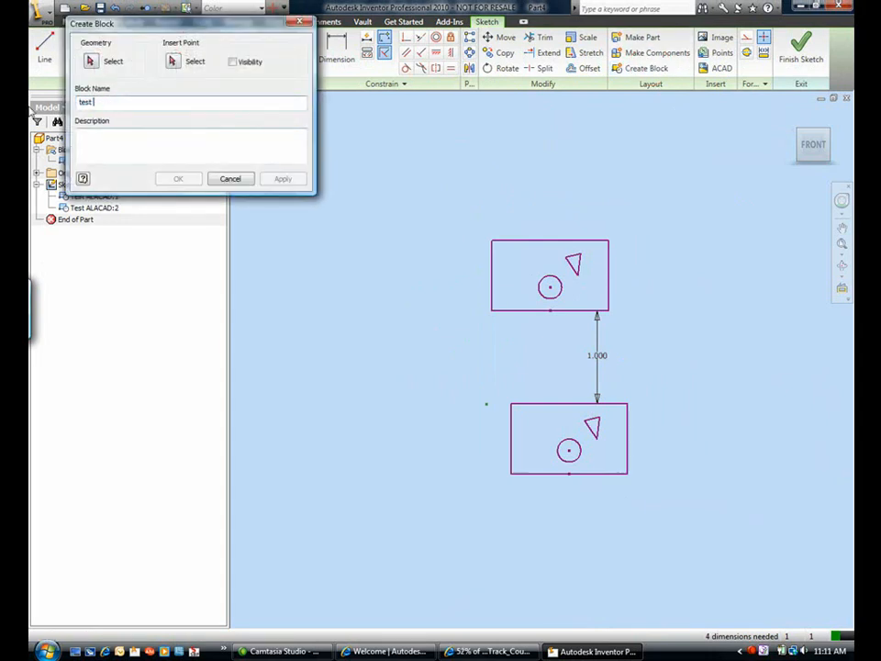
{"action": "type", "text": " Nested AL"}
{"action": "left_click", "coordinate": [92, 61]}
{"action": "mouse_move", "coordinate": [653, 195]}
{"action": "left_mouse_down"}
{"action": "mouse_move", "coordinate": [626, 485]}
{"action": "mouse_move", "coordinate": [508, 479]}
{"action": "mouse_move", "coordinate": [489, 486]}
{"action": "left_mouse_up"}
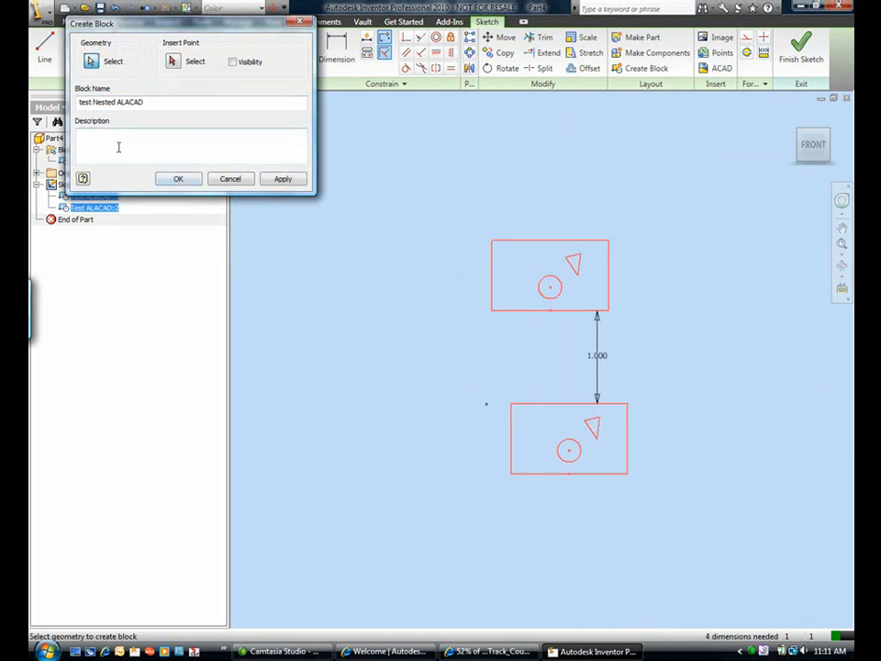
{"action": "left_click", "coordinate": [181, 179]}
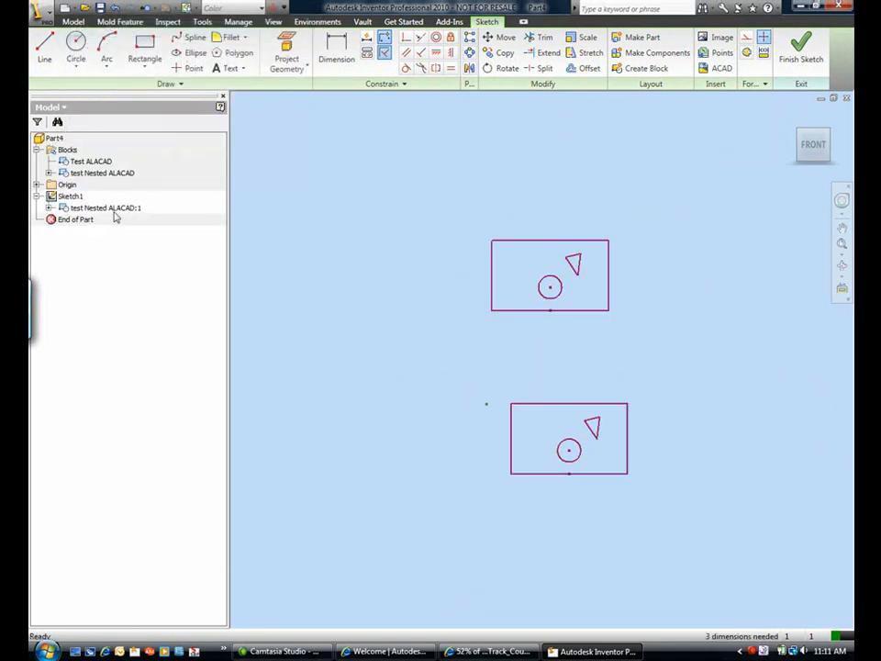
{"action": "scroll", "coordinate": [362, 220], "scroll_direction": "down", "scroll_amount": 3}
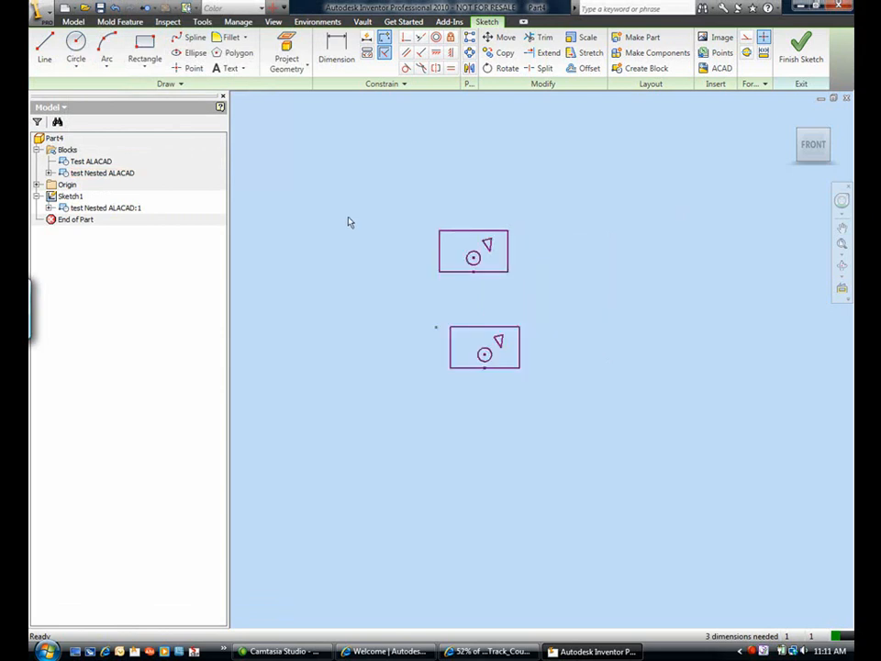
Place a second instance of the test Nested ALACAD block and move it close beside the first instance, slightly higher
{"action": "left_click", "coordinate": [102, 174]}
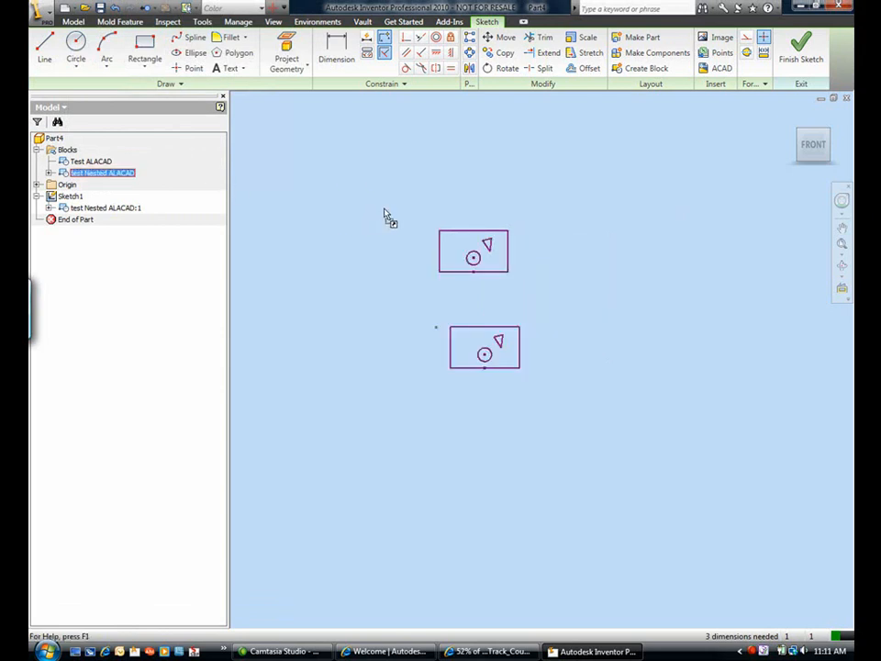
{"action": "left_click", "coordinate": [610, 263]}
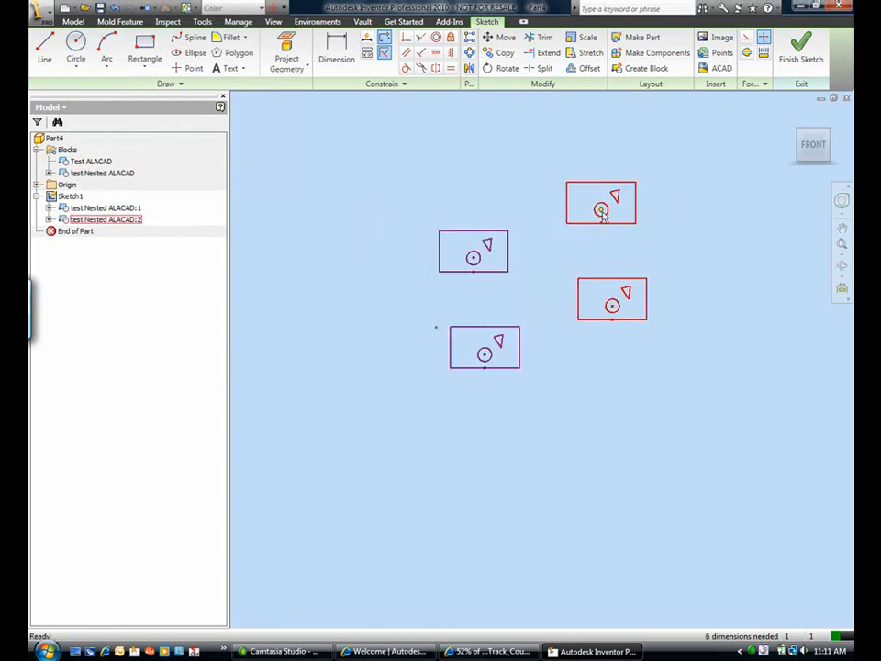
{"action": "left_click_drag", "start_coordinate": [613, 282], "coordinate": [563, 351]}
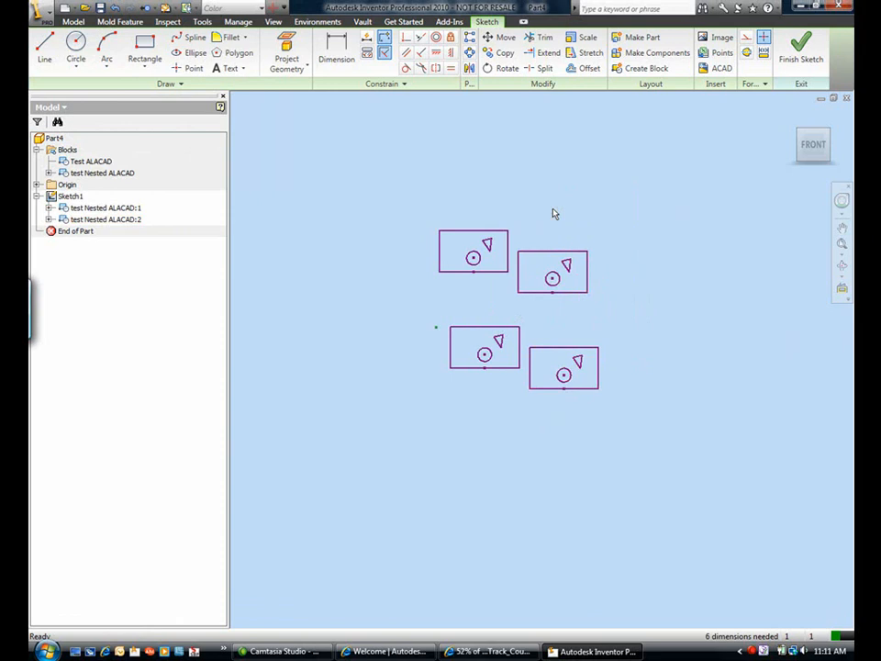
{"action": "left_click_drag", "start_coordinate": [518, 251], "coordinate": [521, 211]}
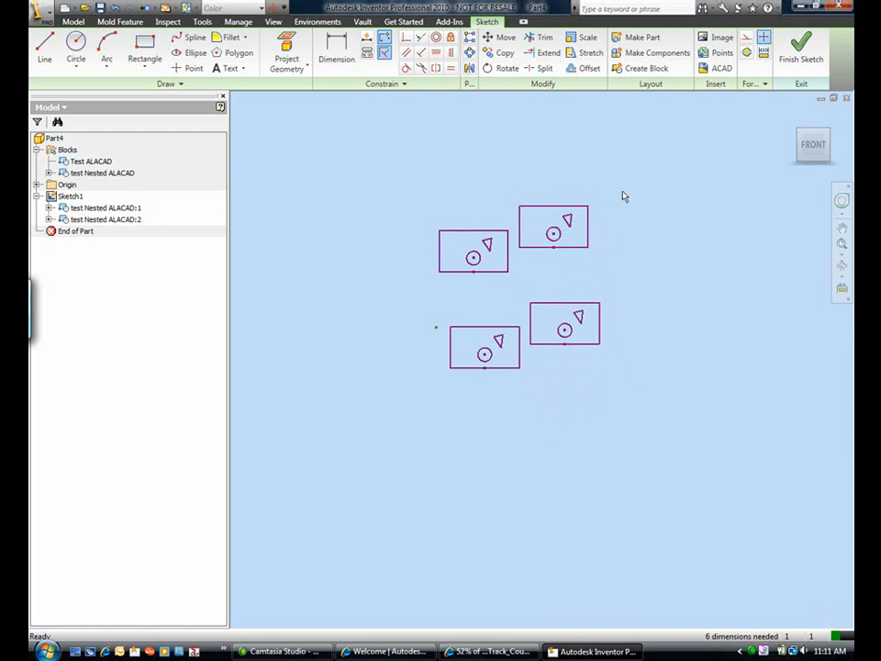
{"action": "left_click", "coordinate": [238, 21]}
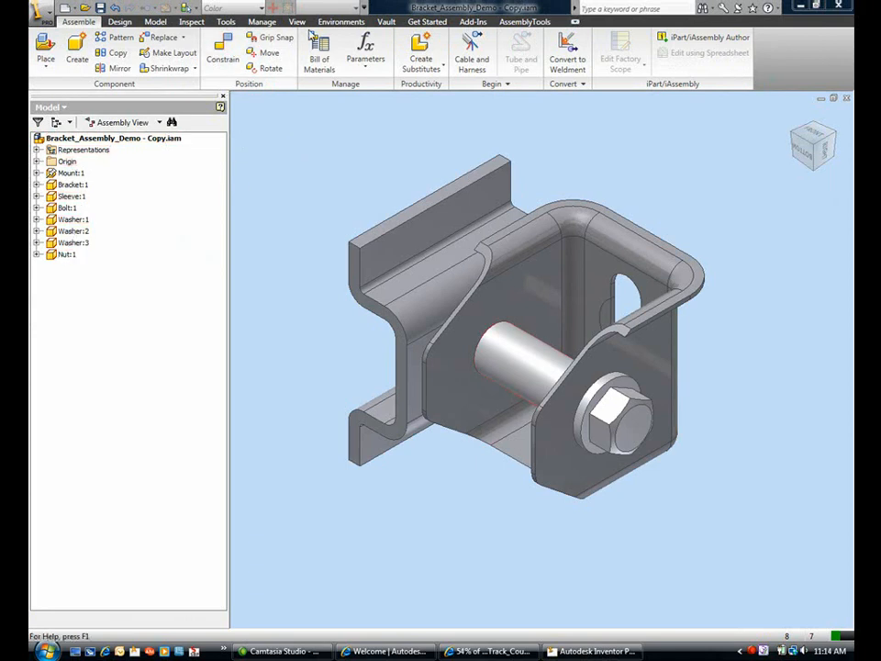
Enter the Stress Analysis environment for the bracket assembly and create a single-point static analysis simulation named First Run
{"action": "left_click", "coordinate": [339, 21]}
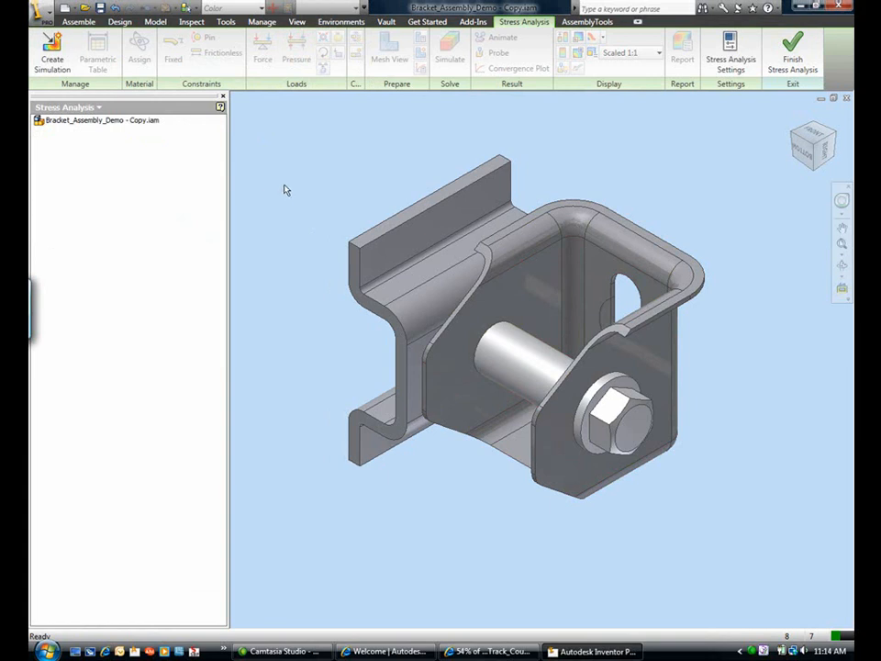
{"action": "left_click", "coordinate": [52, 53]}
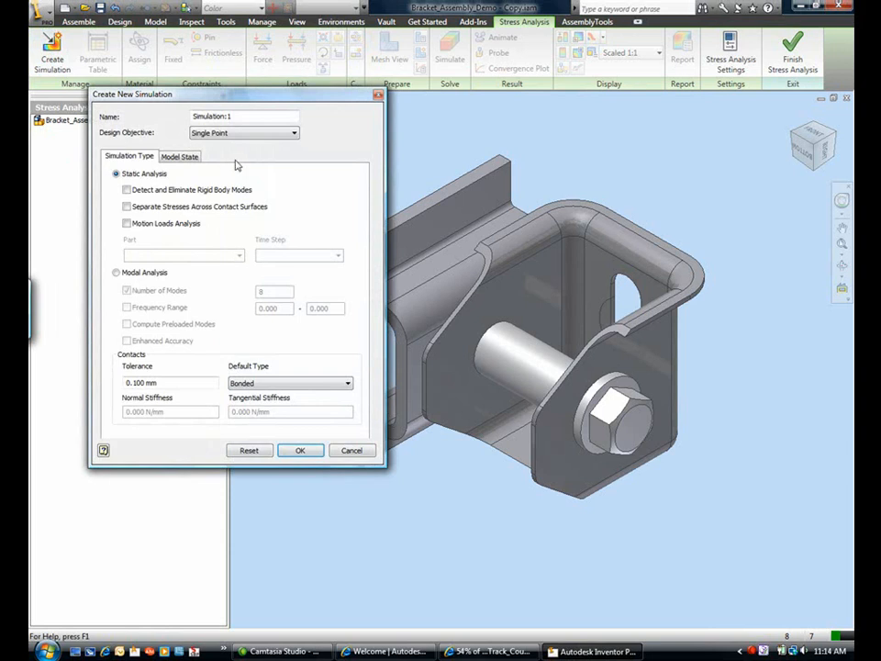
{"action": "left_click_drag", "start_coordinate": [232, 116], "coordinate": [140, 122]}
{"action": "type", "text": "First Runb"}
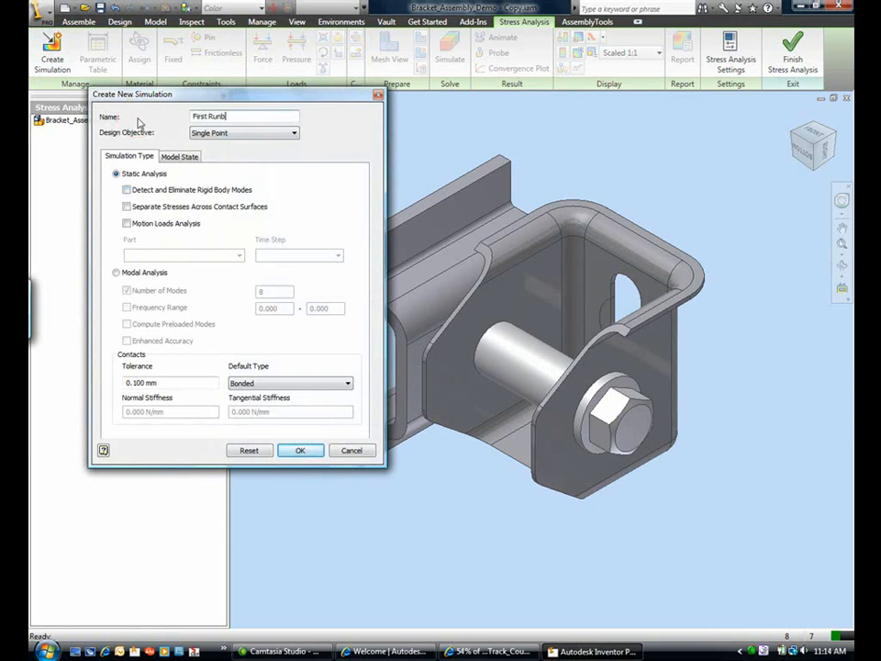
{"action": "key", "text": "Return"}
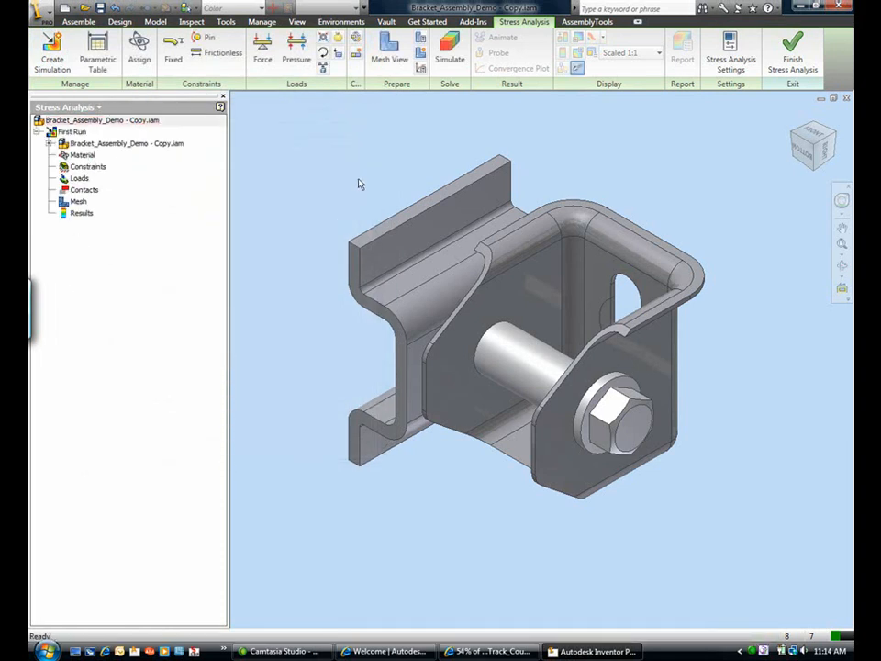
Override the materials of Sleeve:1 and Bolt:1 with Steel in the simulation's material assignments
{"action": "left_click", "coordinate": [140, 50]}
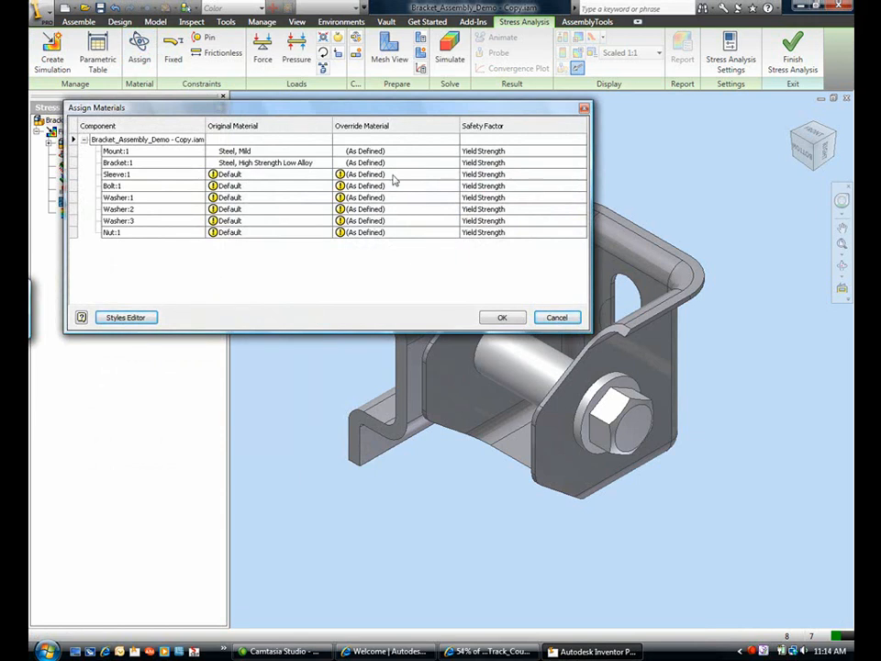
{"action": "left_click", "coordinate": [453, 174]}
{"action": "left_click", "coordinate": [453, 175]}
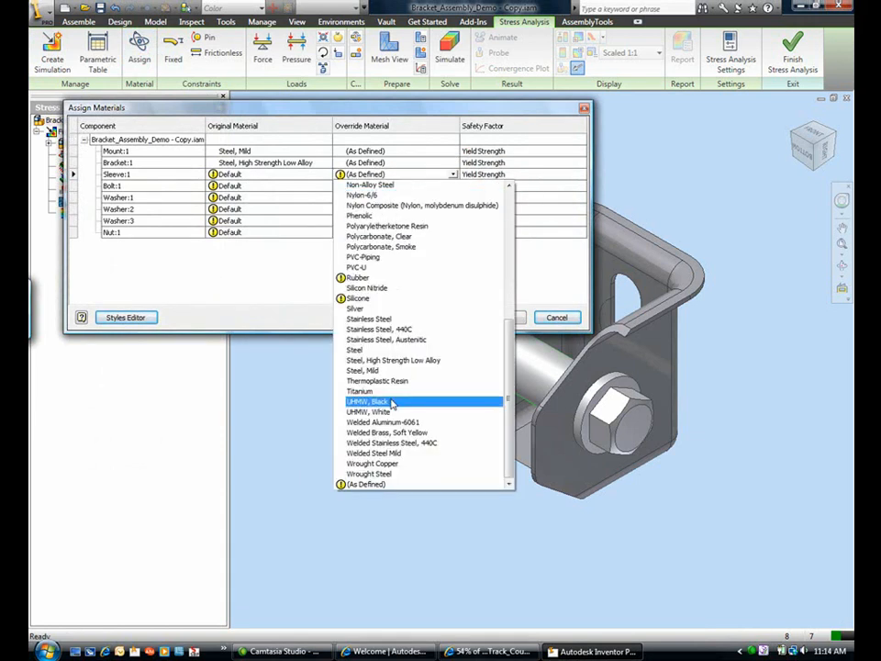
{"action": "left_click", "coordinate": [378, 350]}
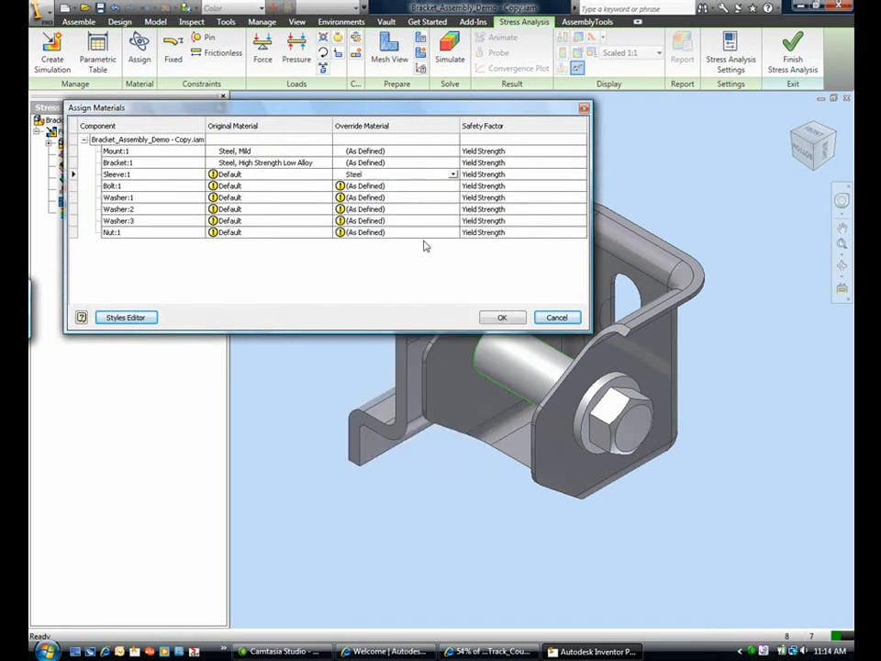
{"action": "left_click", "coordinate": [455, 186]}
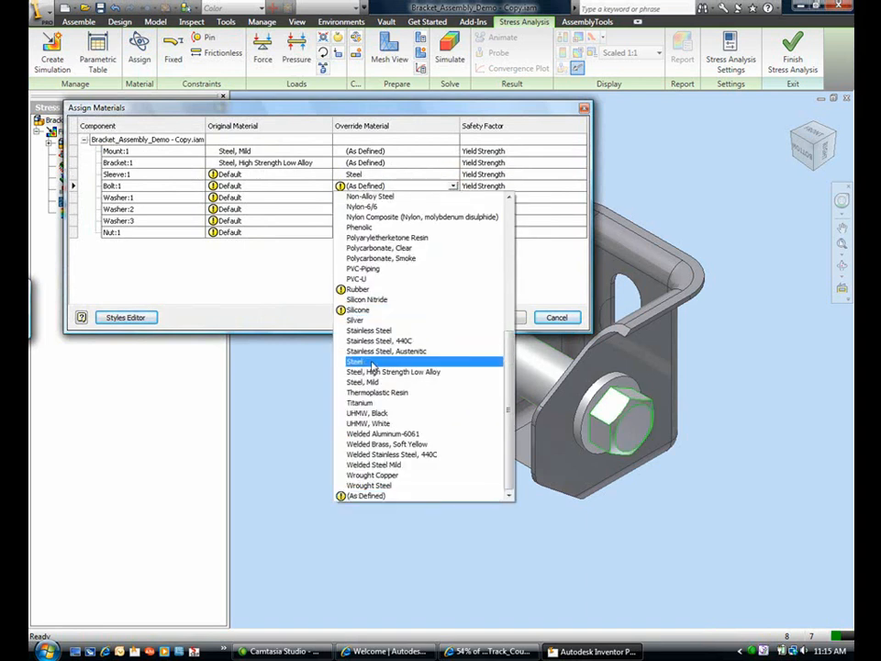
{"action": "left_click", "coordinate": [372, 363]}
Override the materials of all three washers and Nut:1 with Steel, and apply the material assignments
{"action": "left_click", "coordinate": [453, 196]}
{"action": "left_click", "coordinate": [453, 198]}
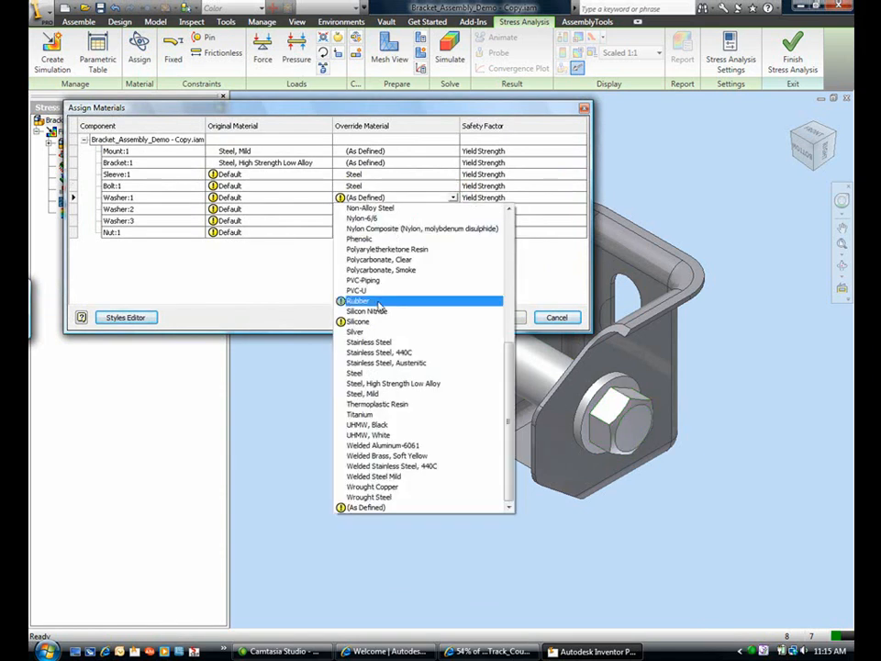
{"action": "left_click", "coordinate": [367, 373]}
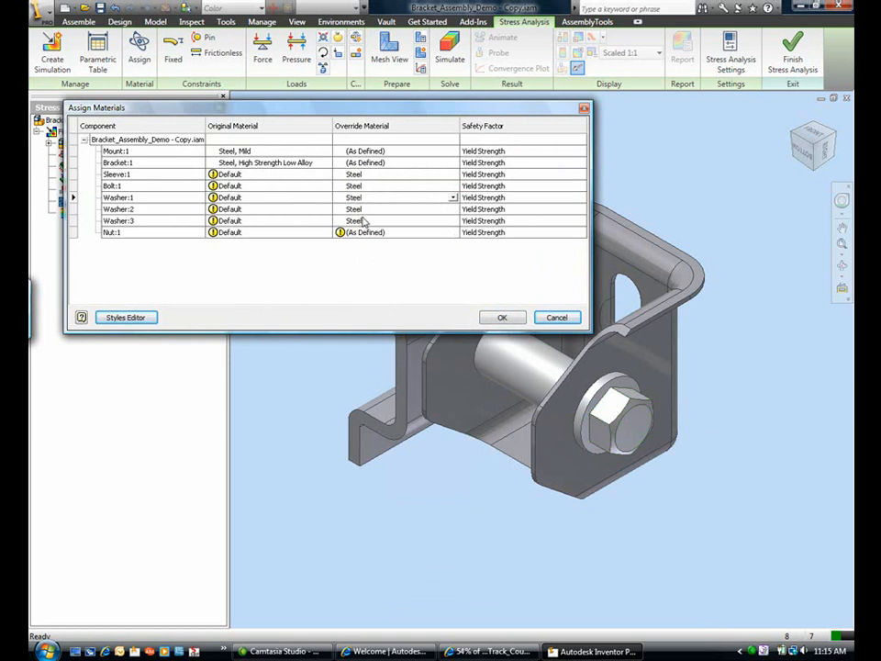
{"action": "left_click", "coordinate": [432, 234]}
{"action": "left_click", "coordinate": [453, 232]}
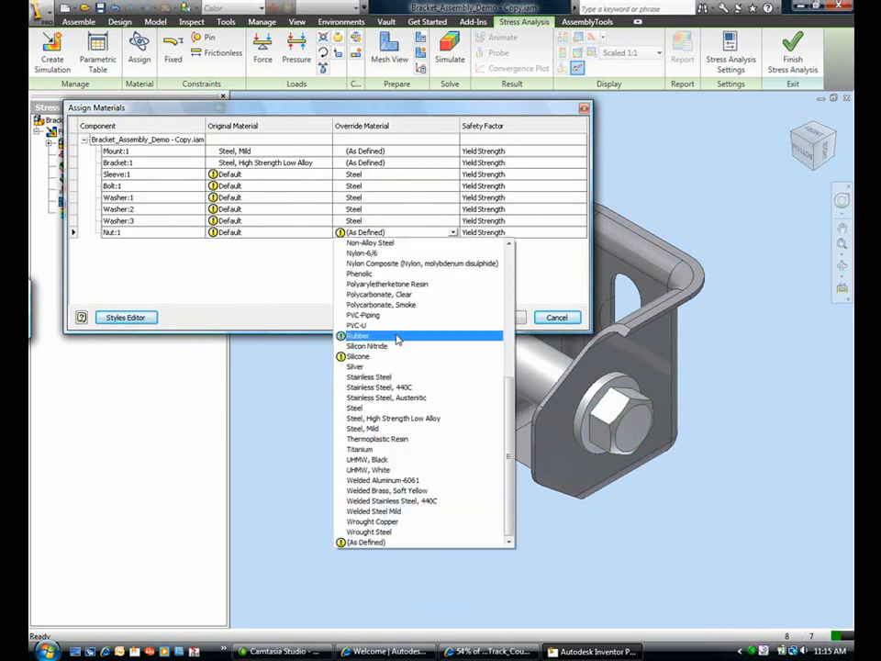
{"action": "left_click", "coordinate": [404, 408]}
{"action": "left_click", "coordinate": [502, 322]}
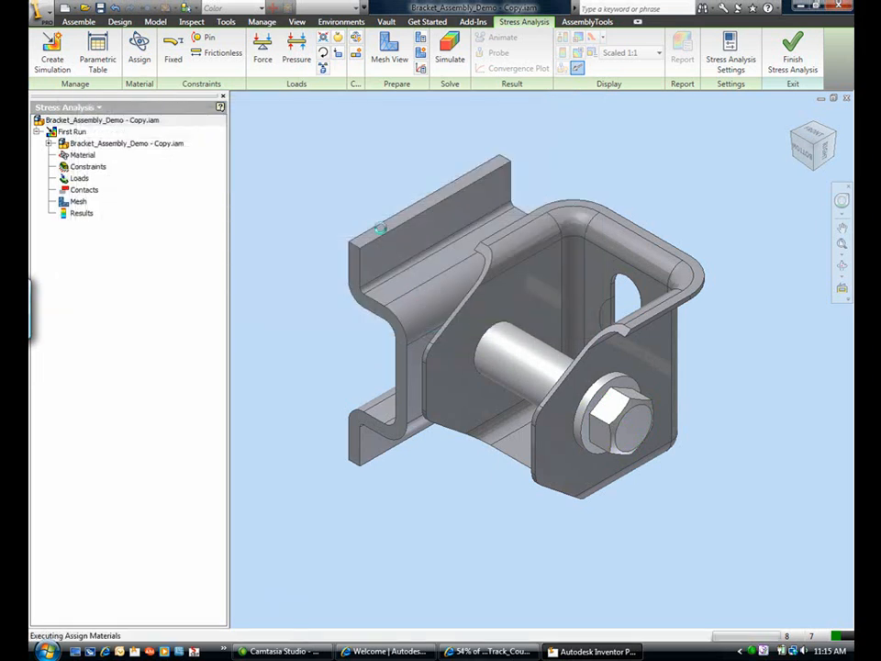
{"action": "left_click", "coordinate": [368, 206]}
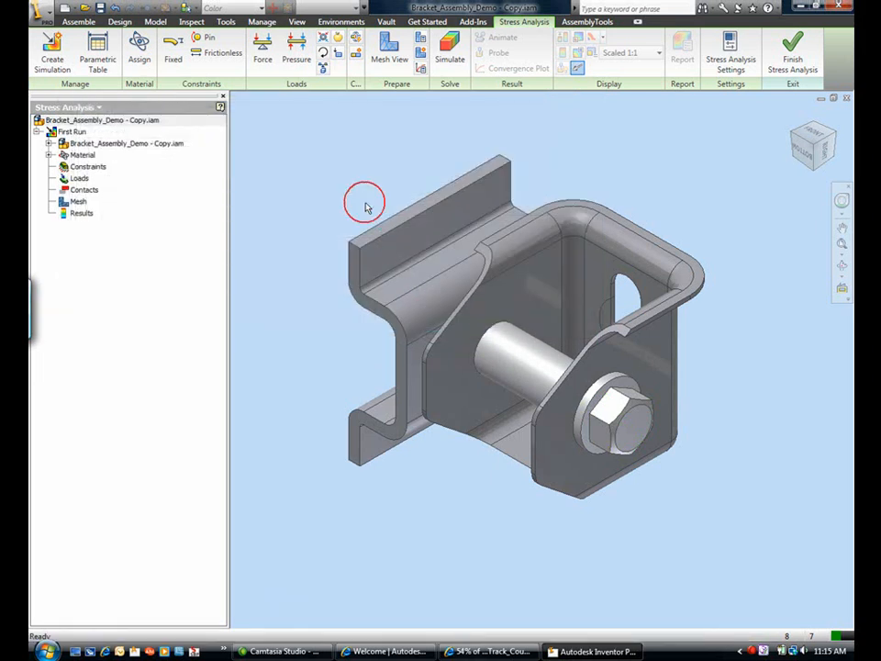
Apply a fixed constraint to the outer faces of the mount's two flanges
{"action": "left_click", "coordinate": [174, 46]}
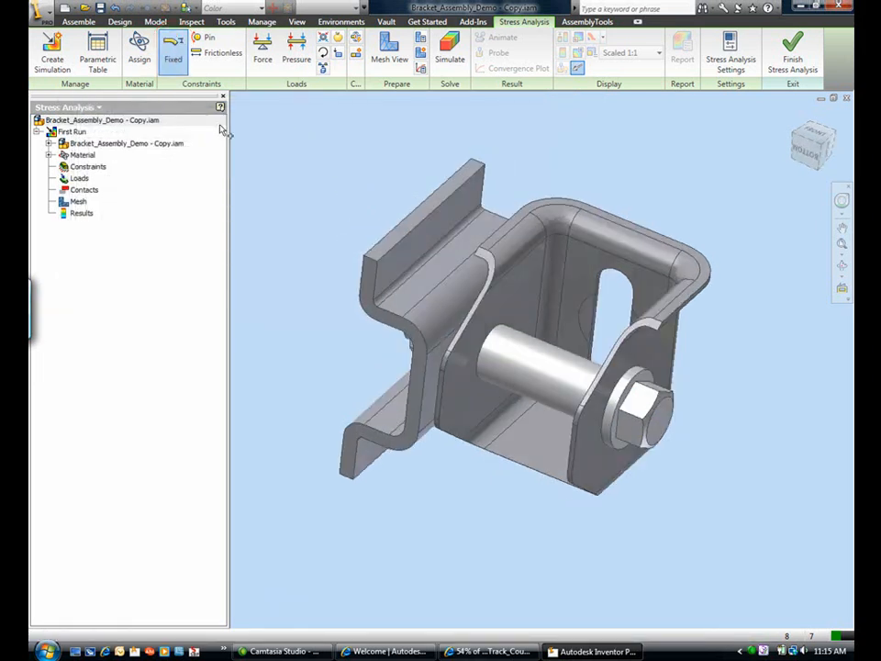
{"action": "left_click", "coordinate": [445, 249]}
{"action": "left_click", "coordinate": [368, 418]}
{"action": "left_click", "coordinate": [246, 149]}
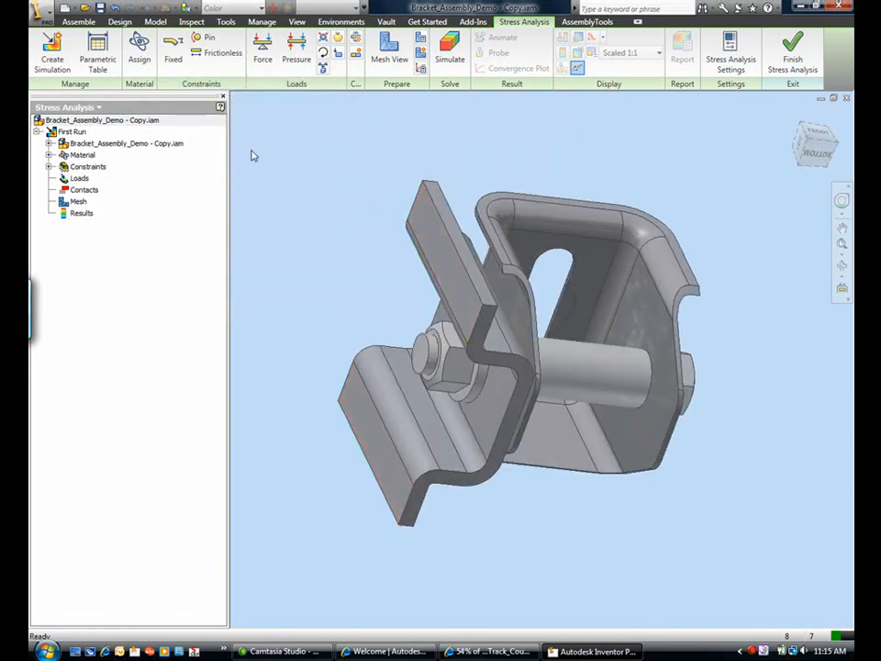
Apply a 100 lbf force to the end face of the bolt head, directed along the rim edge of the bracket's side plate
{"action": "left_click", "coordinate": [264, 55]}
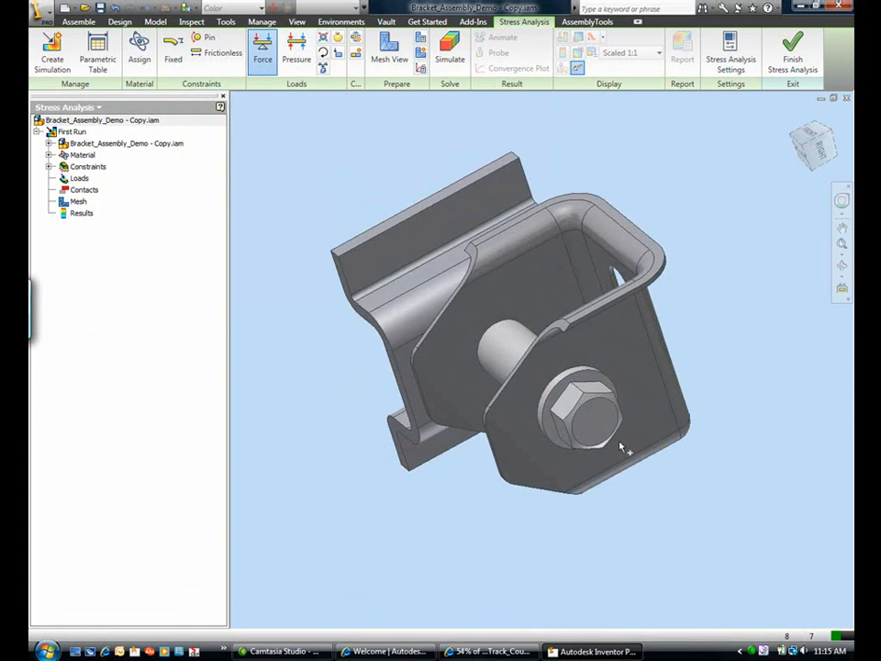
{"action": "left_click", "coordinate": [595, 420]}
{"action": "left_click", "coordinate": [322, 184]}
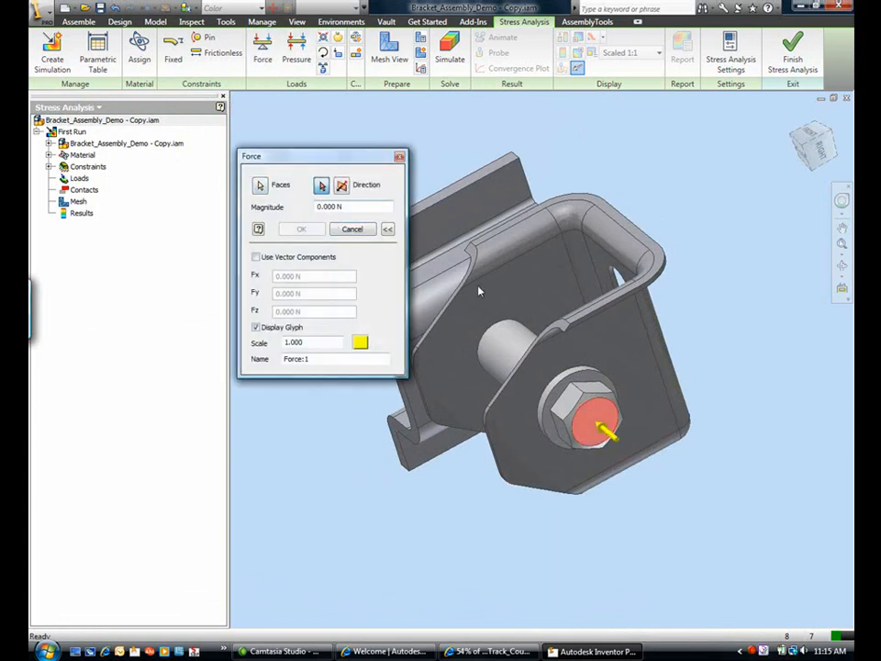
{"action": "left_click", "coordinate": [592, 318]}
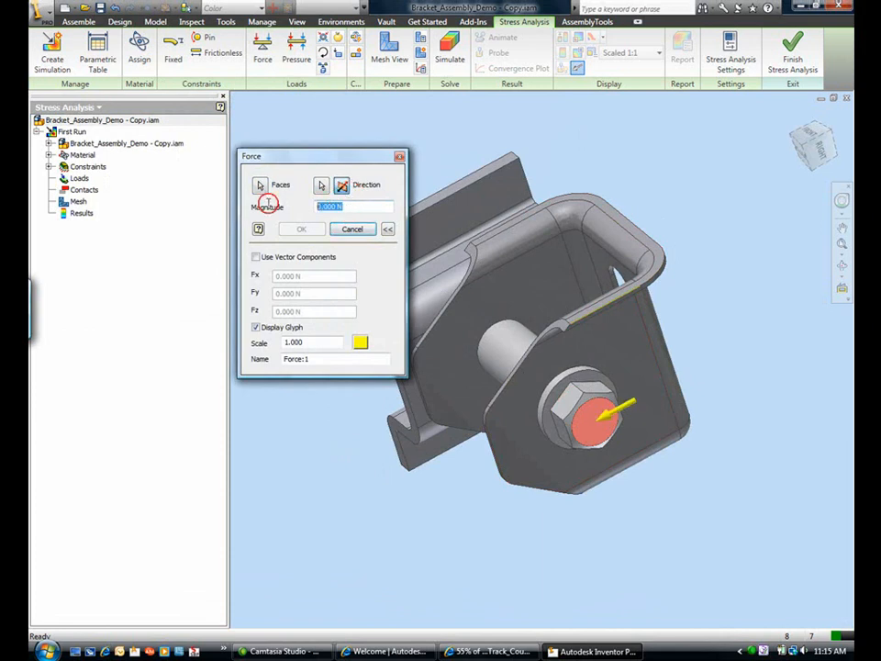
{"action": "type", "text": "100l"}
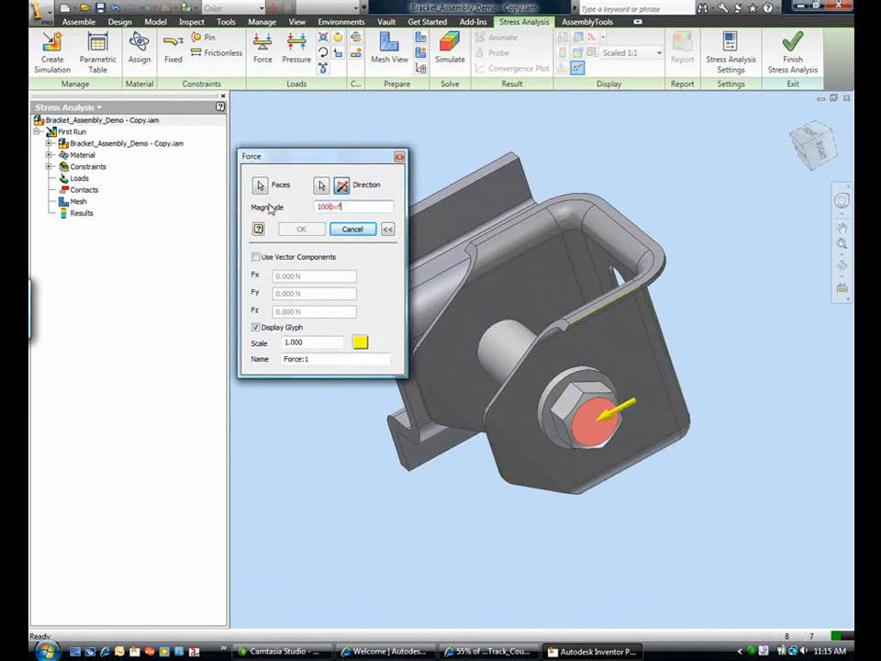
{"action": "type", "text": "bf"}
{"action": "left_click", "coordinate": [294, 230]}
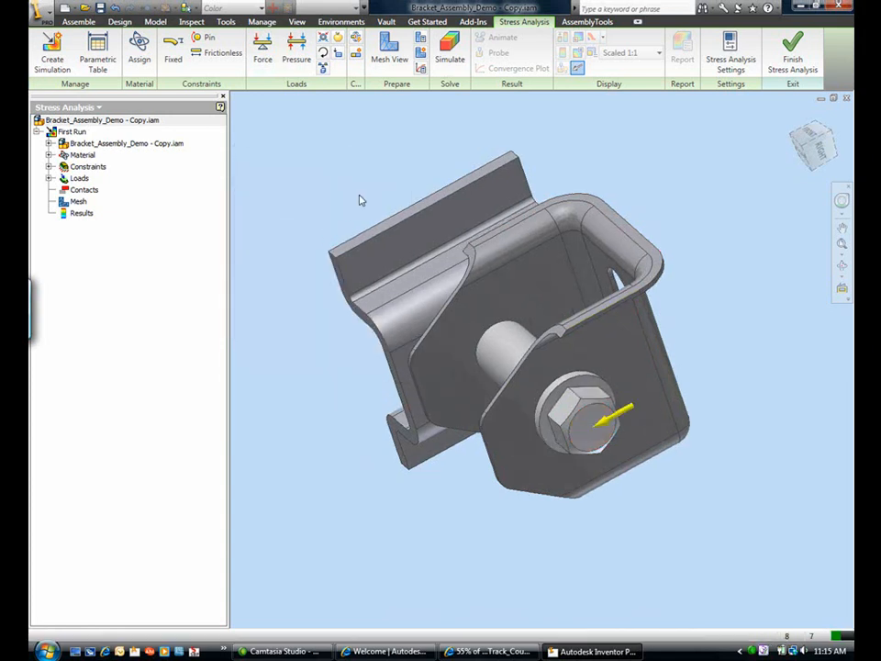
Add a local mesh control with element size 1 to the bracket's curved corner face beside the bolt-head side plate
{"action": "middle_click_drag", "start_coordinate": [362, 200], "coordinate": [292, 147], "text": "shift"}
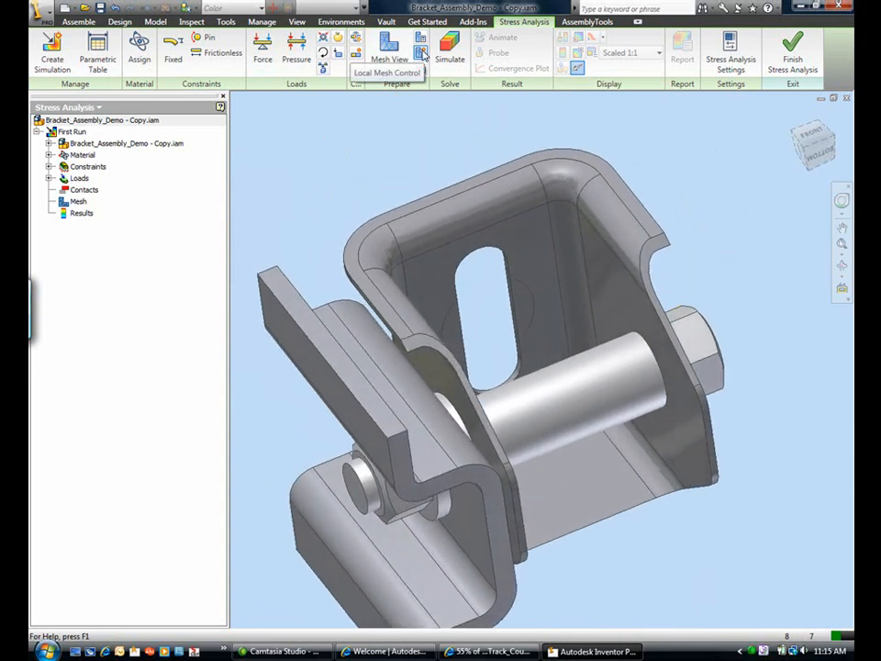
{"action": "left_click", "coordinate": [423, 56]}
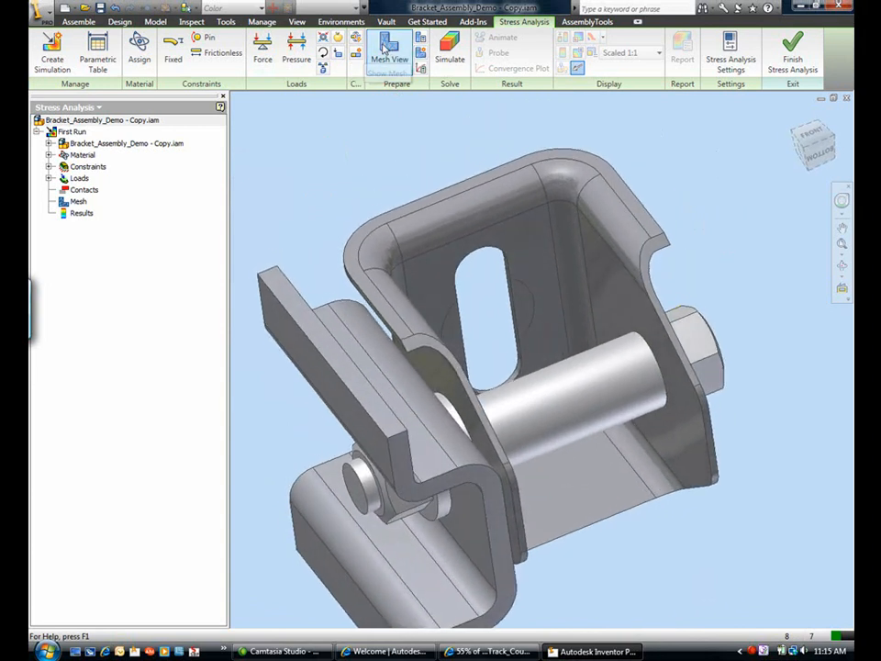
{"action": "left_click", "coordinate": [566, 177]}
{"action": "scroll", "coordinate": [564, 193], "scroll_direction": "up", "scroll_amount": 3}
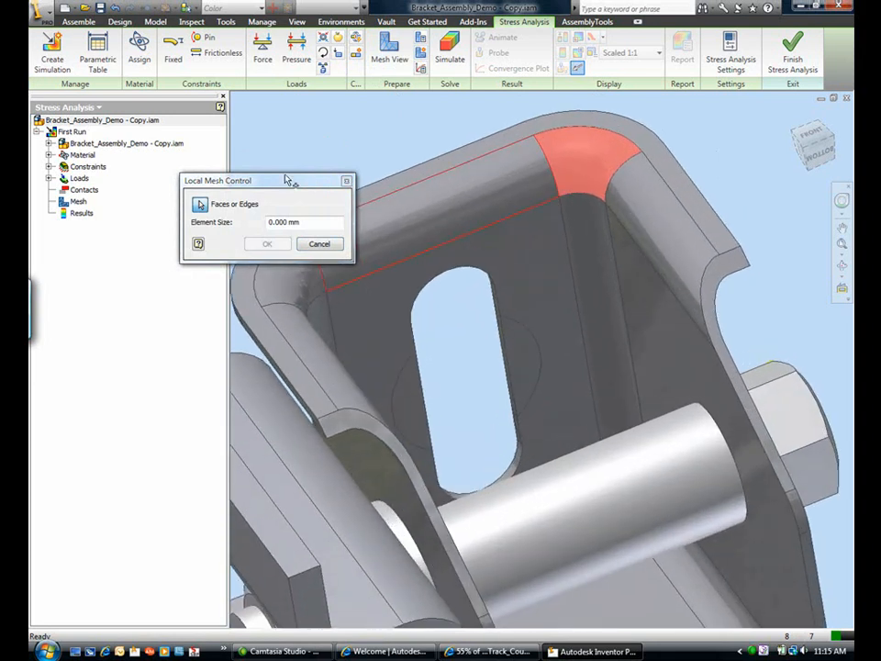
{"action": "left_click", "coordinate": [258, 222]}
{"action": "type", "text": "1"}
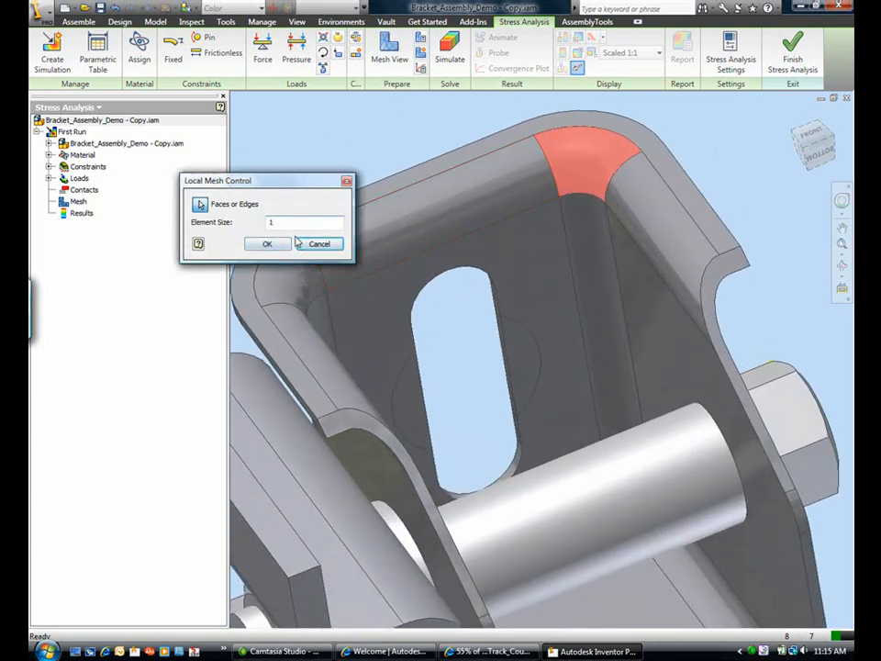
{"action": "left_click", "coordinate": [280, 248]}
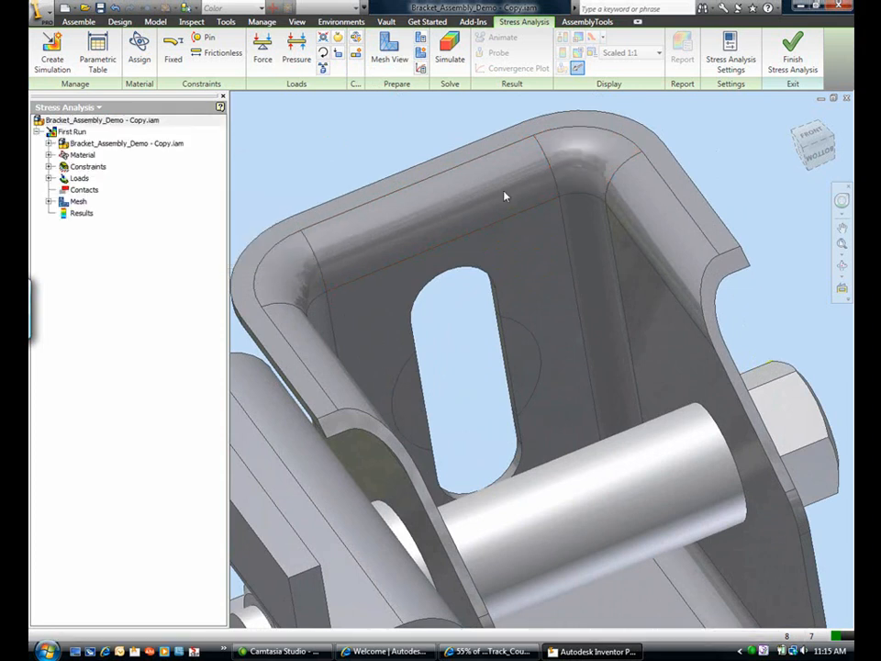
Generate the assembly's mesh and examine it around the refined bracket corner and the sleeve
{"action": "left_click", "coordinate": [391, 81]}
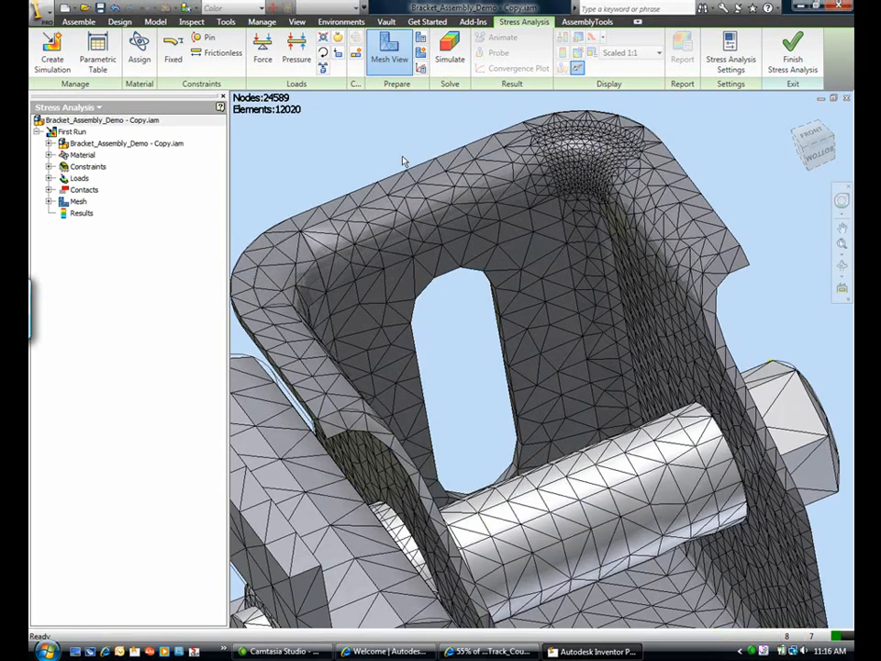
{"action": "key", "text": "F6"}
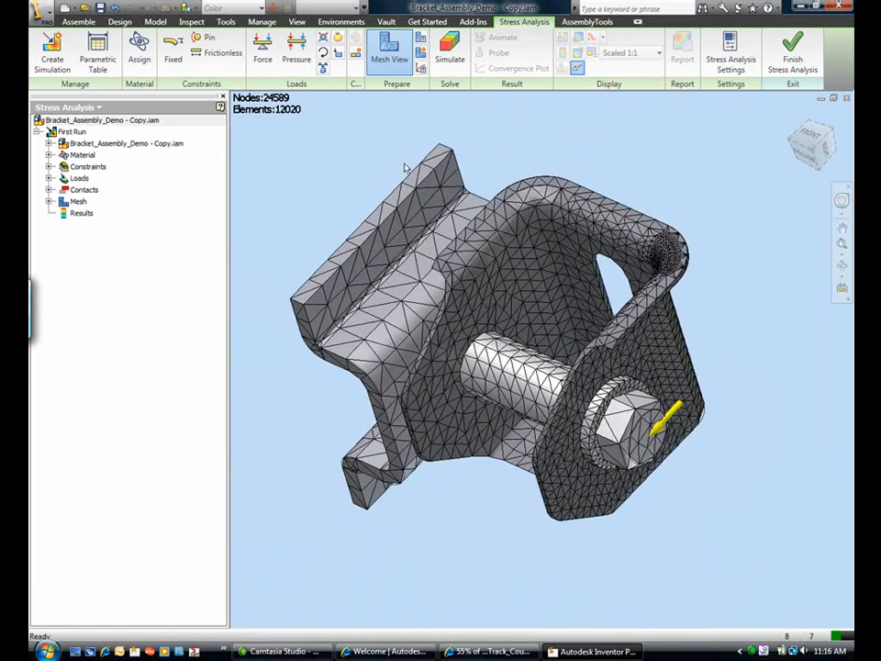
{"action": "scroll", "coordinate": [666, 270], "scroll_direction": "down", "scroll_amount": 5}
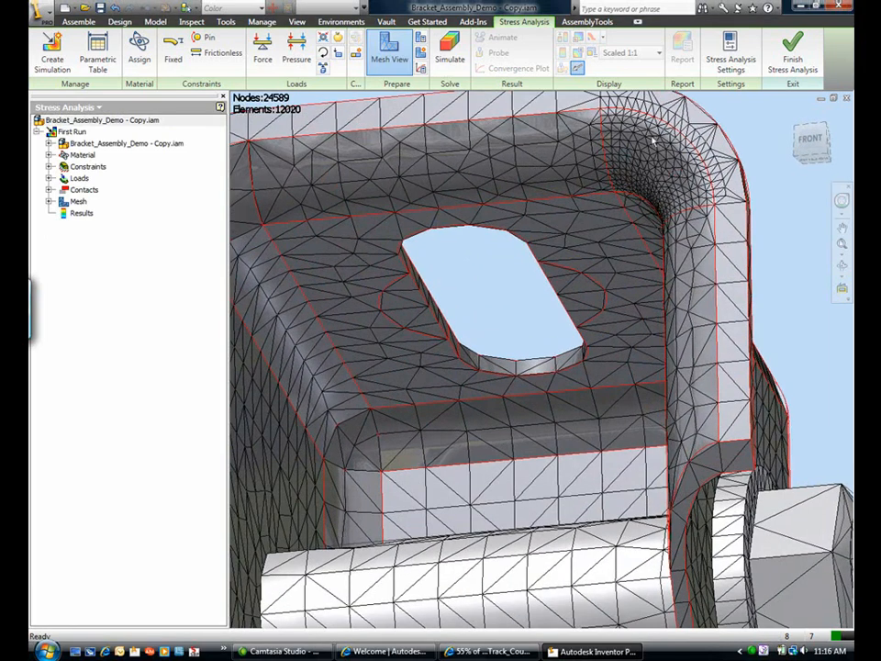
{"action": "scroll", "coordinate": [675, 174], "scroll_direction": "up", "scroll_amount": 2}
{"action": "middle_click_drag", "start_coordinate": [672, 182], "coordinate": [501, 404], "text": "shift"}
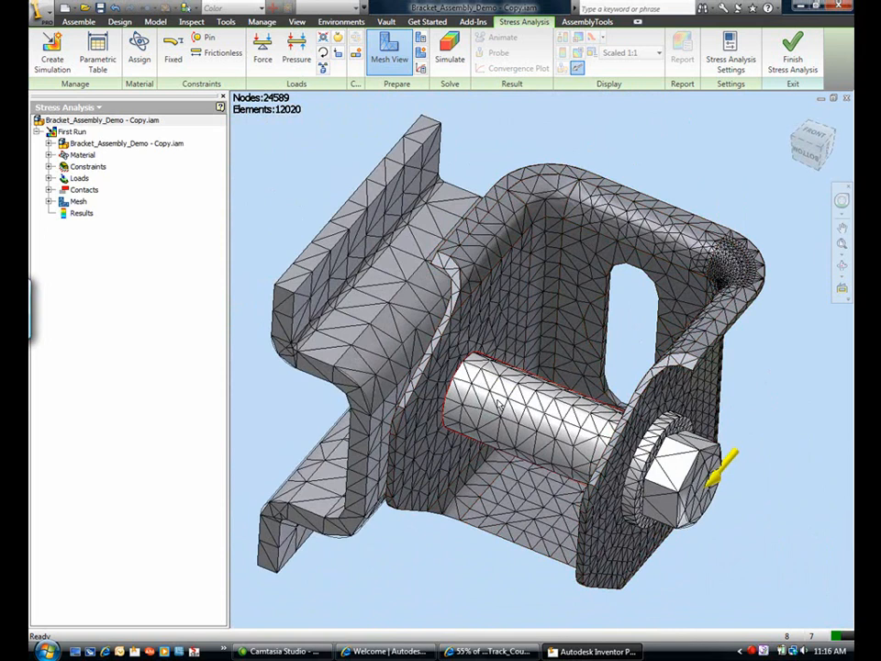
Exclude the sleeve from the simulation and list the individual bonded contacts of First Run
{"action": "right_click", "coordinate": [497, 402]}
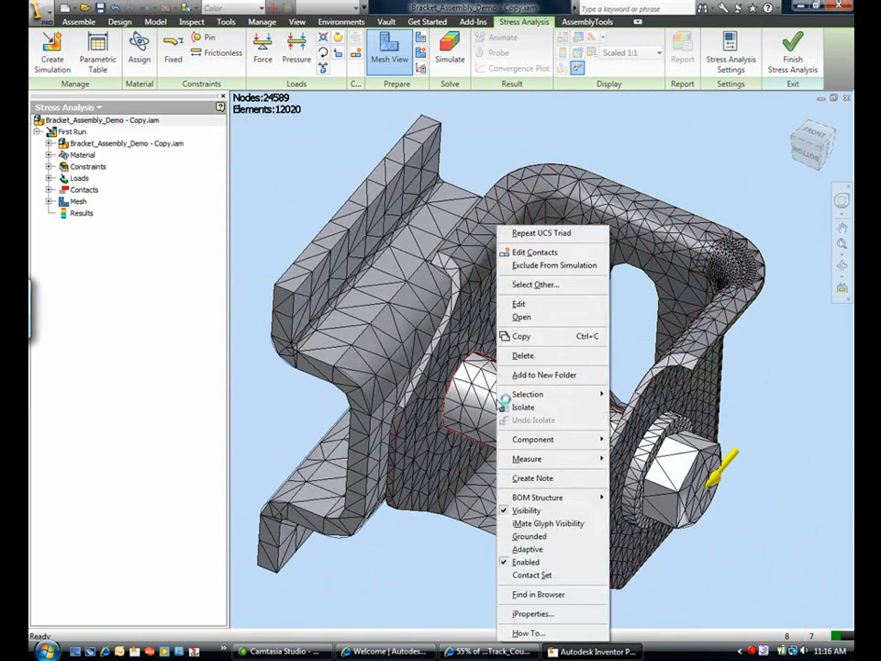
{"action": "left_click", "coordinate": [526, 265]}
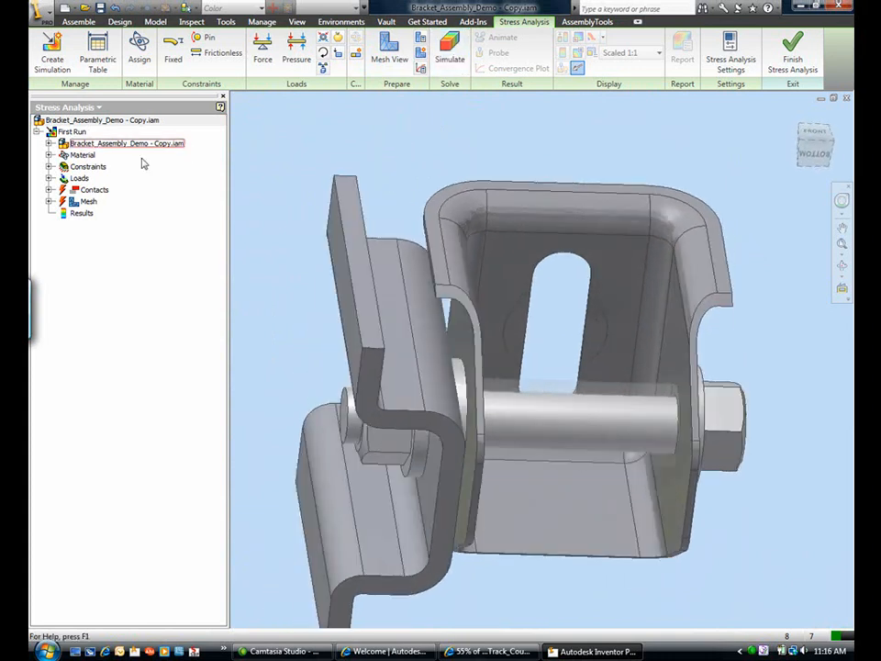
{"action": "left_click", "coordinate": [49, 191]}
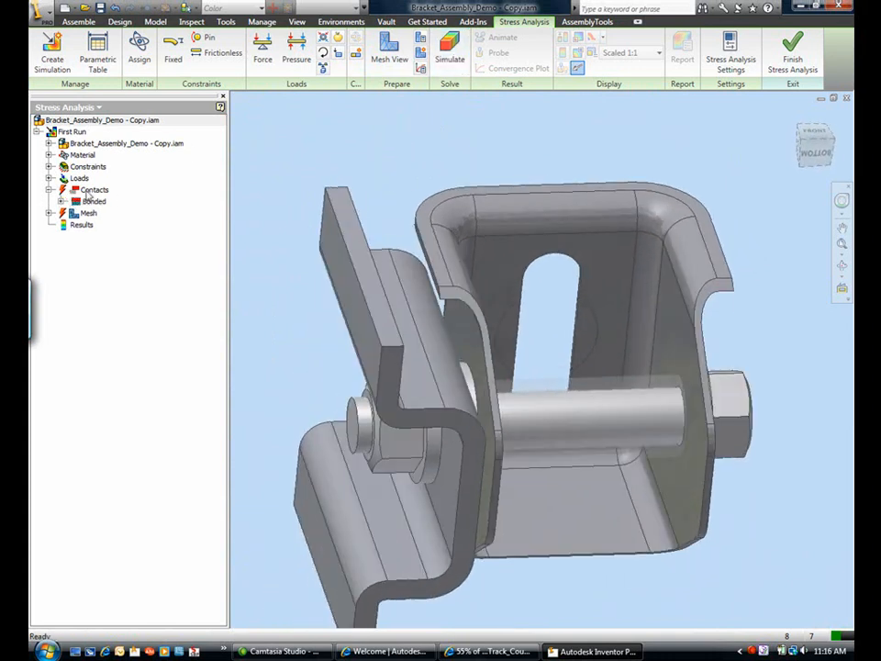
{"action": "left_click", "coordinate": [94, 202]}
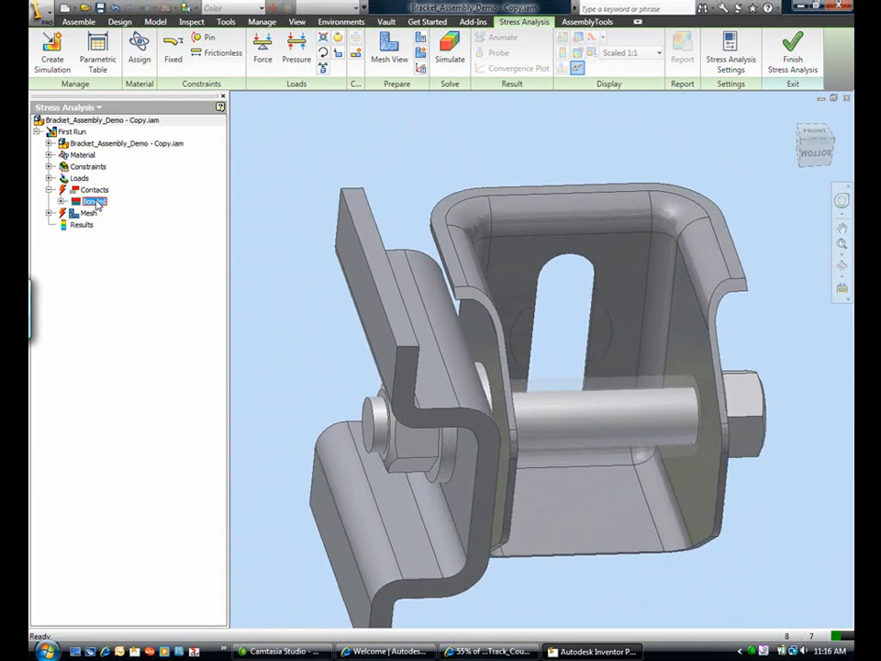
{"action": "left_click", "coordinate": [61, 201]}
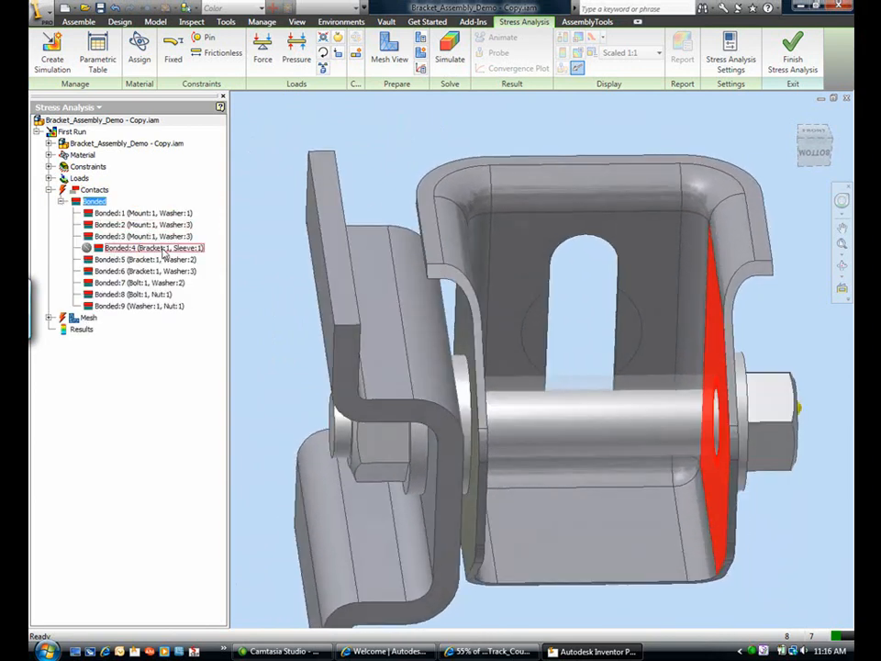
Change the Mount:1–Washer:1 contact and the first Mount:1–Washer:3 contact from bonded to Sliding / No Separation
{"action": "left_click", "coordinate": [119, 213]}
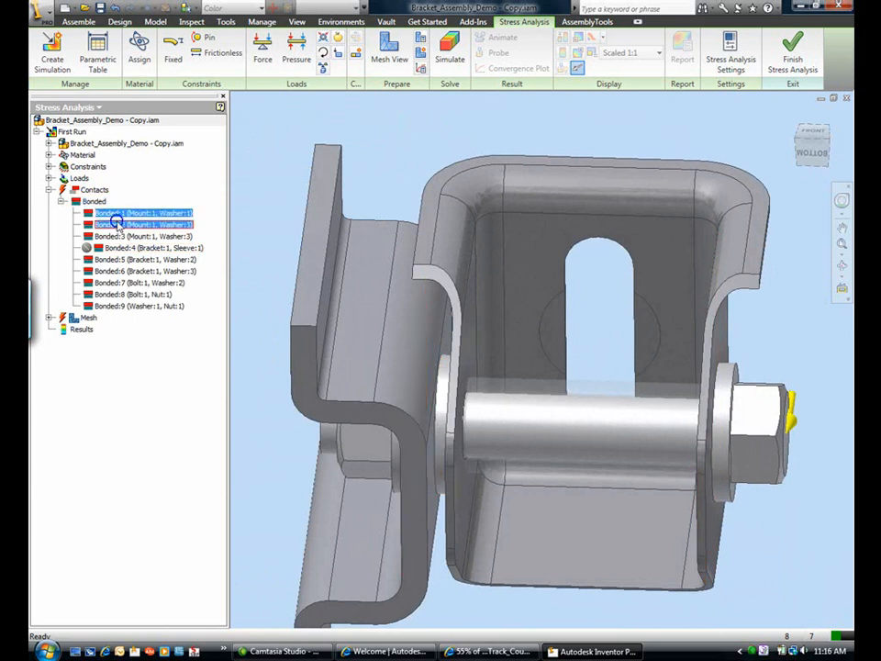
{"action": "right_click", "coordinate": [126, 229]}
{"action": "left_click", "coordinate": [154, 248]}
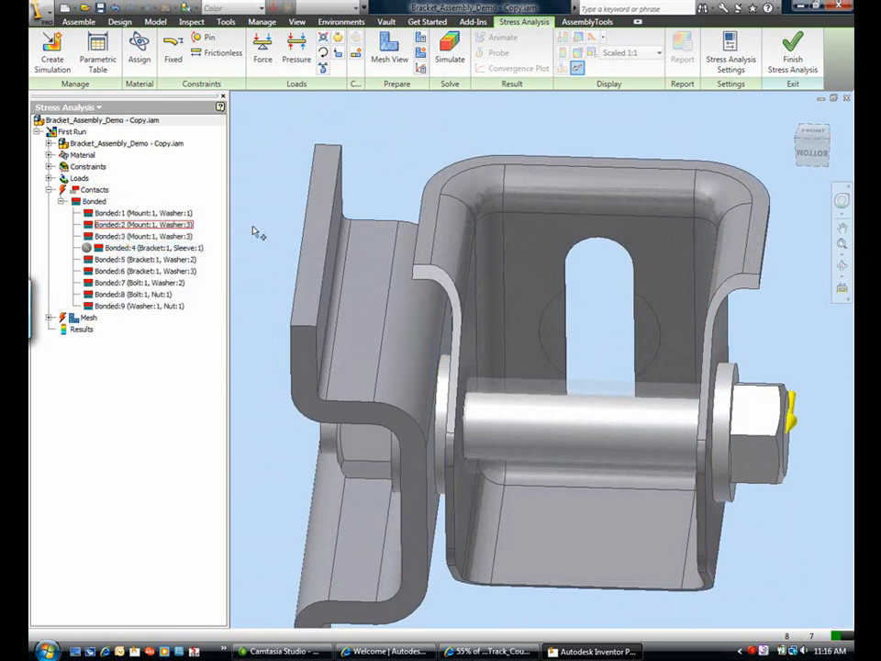
{"action": "left_click", "coordinate": [393, 132]}
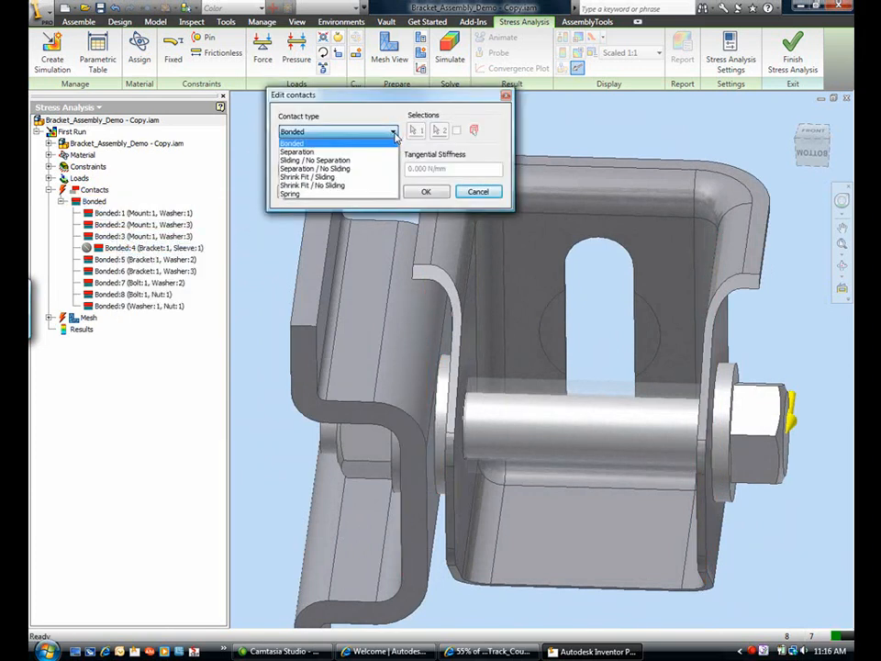
{"action": "left_click", "coordinate": [356, 161]}
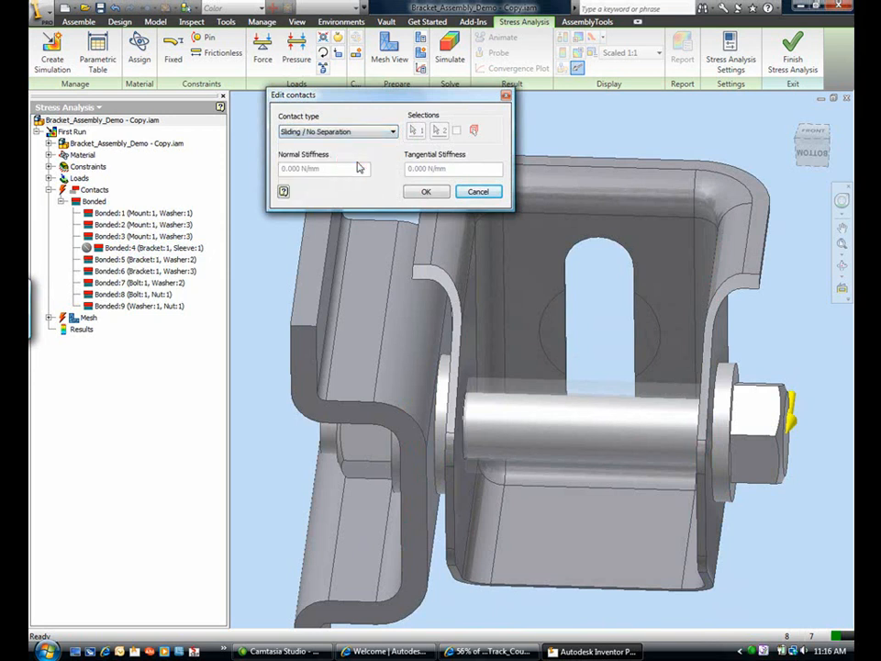
{"action": "left_click", "coordinate": [427, 191]}
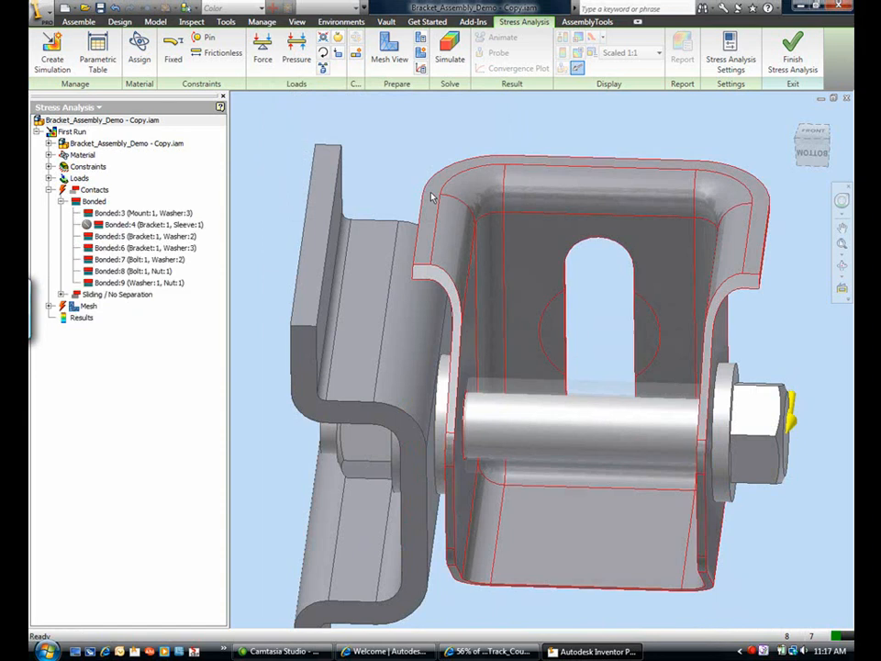
Simulate First Run for the current configuration and examine the Von Mises stress plot around the bracket
{"action": "key", "text": "F5"}
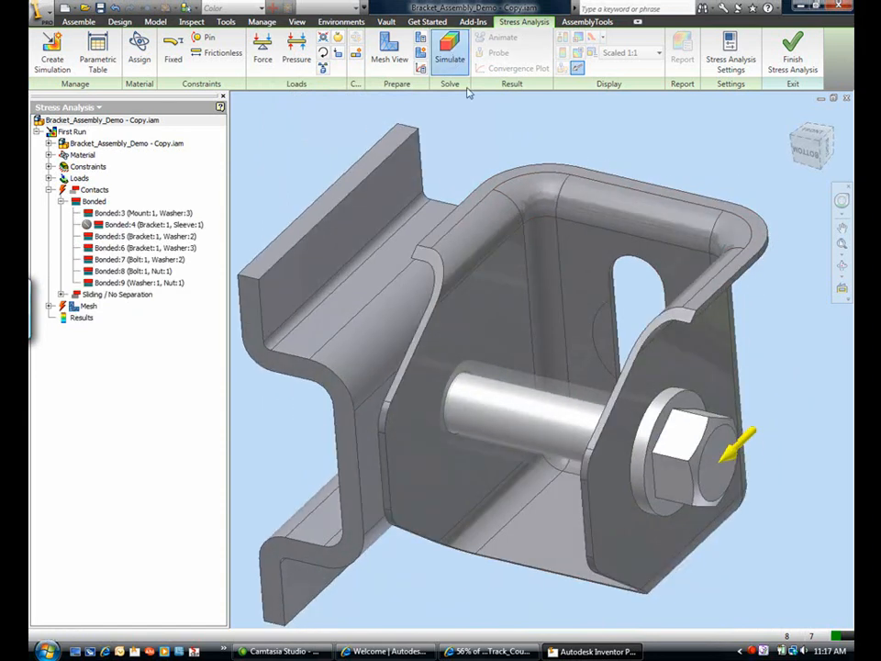
{"action": "left_click", "coordinate": [452, 66]}
{"action": "left_click", "coordinate": [532, 245]}
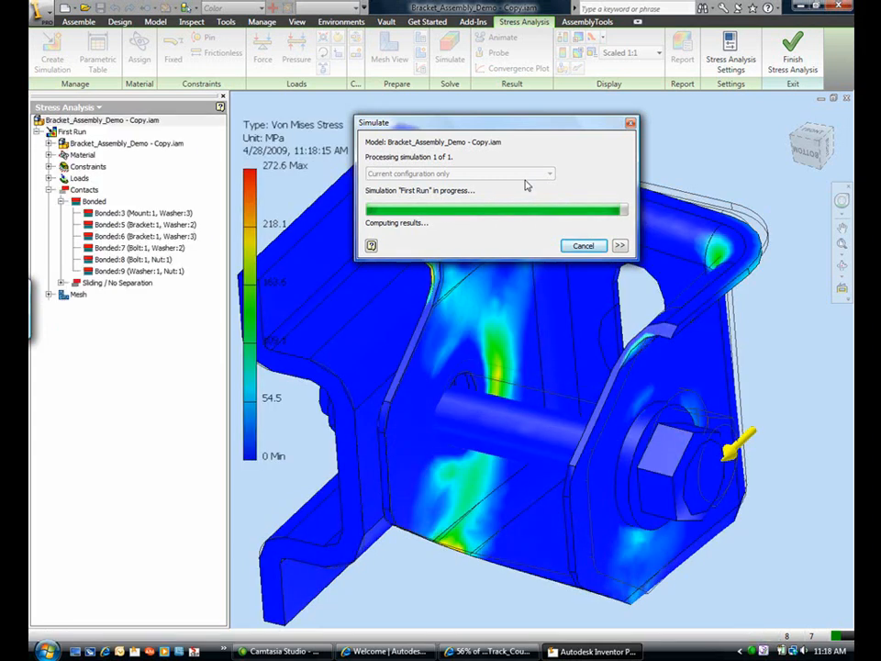
{"action": "key", "text": "F4"}
{"action": "left_click_drag", "start_coordinate": [558, 301], "coordinate": [525, 347]}
{"action": "key", "text": "Escape"}
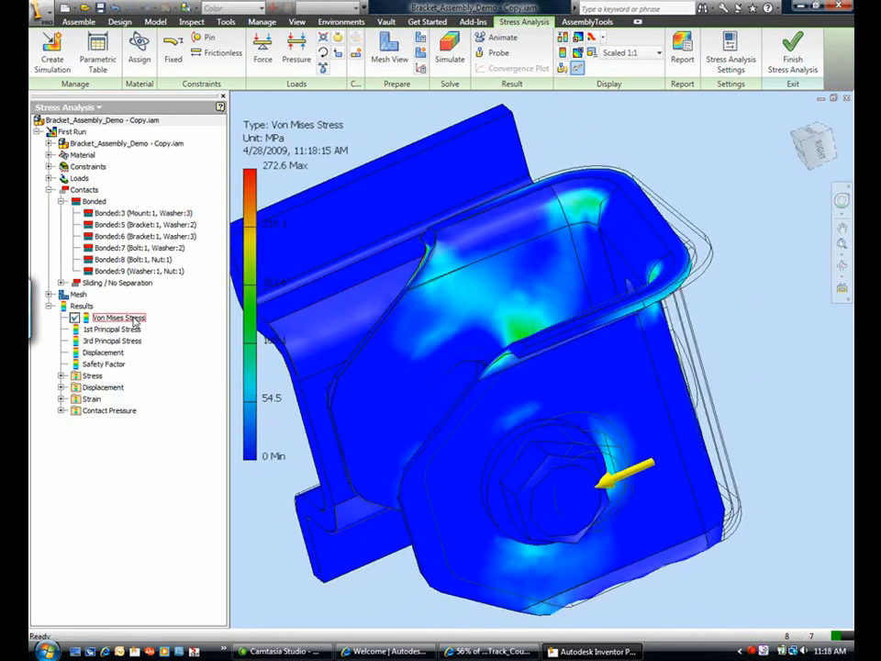
Display the displacement result and the safety factor result, and examine the safety factor inside the bracket
{"action": "double_click", "coordinate": [101, 353]}
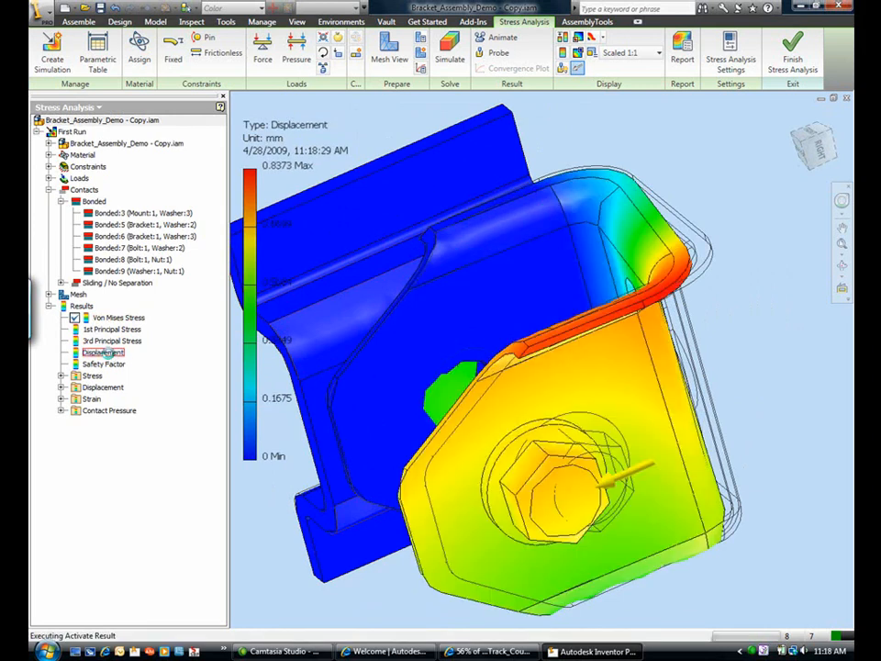
{"action": "double_click", "coordinate": [109, 365]}
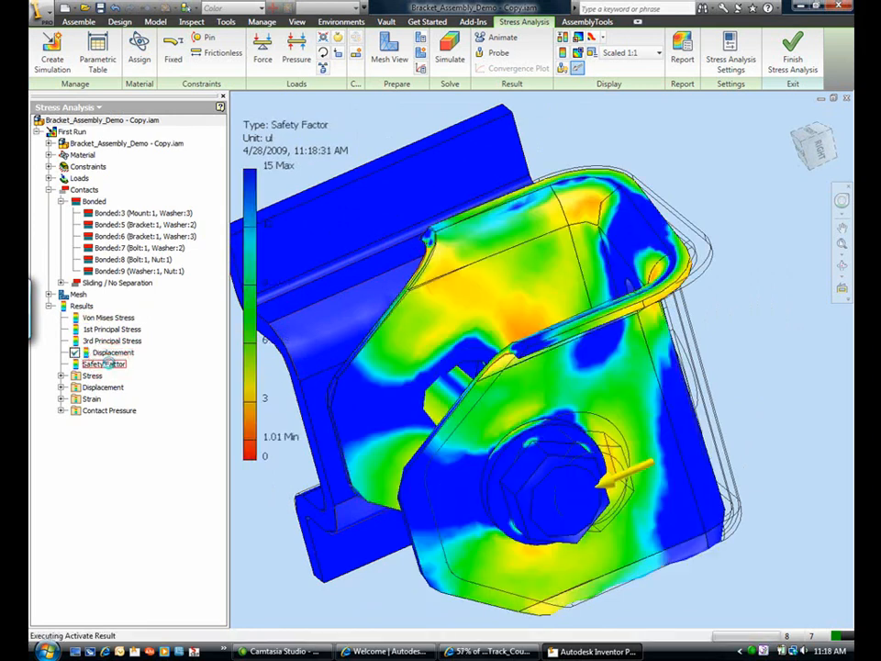
{"action": "middle_click_drag", "start_coordinate": [415, 304], "coordinate": [480, 268]}
{"action": "key", "text": "F4"}
{"action": "left_click_drag", "start_coordinate": [479, 282], "coordinate": [504, 301]}
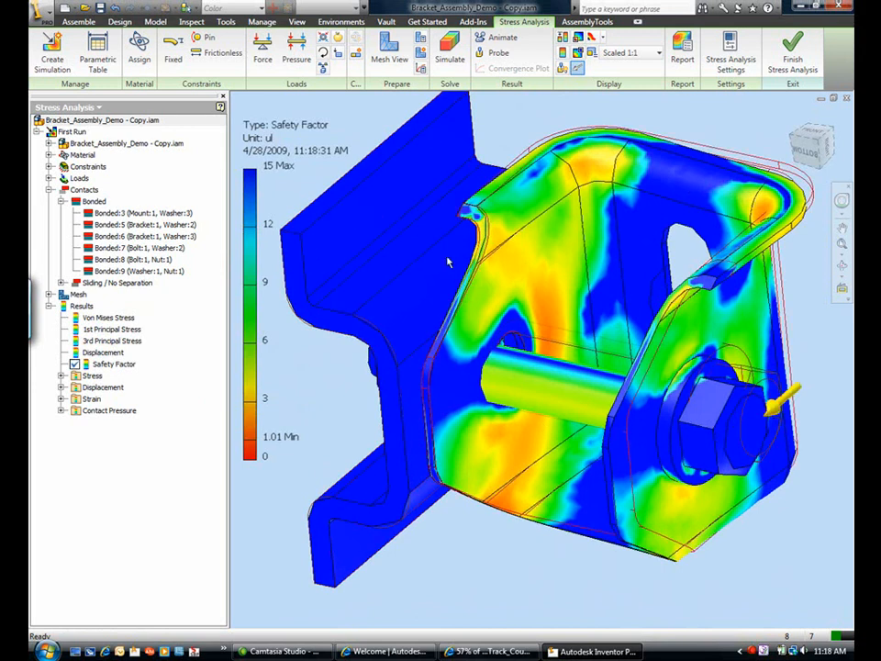
Collapse the results and contacts of First Run and make a copy of that simulation
{"action": "left_click", "coordinate": [192, 332]}
{"action": "left_click", "coordinate": [50, 306]}
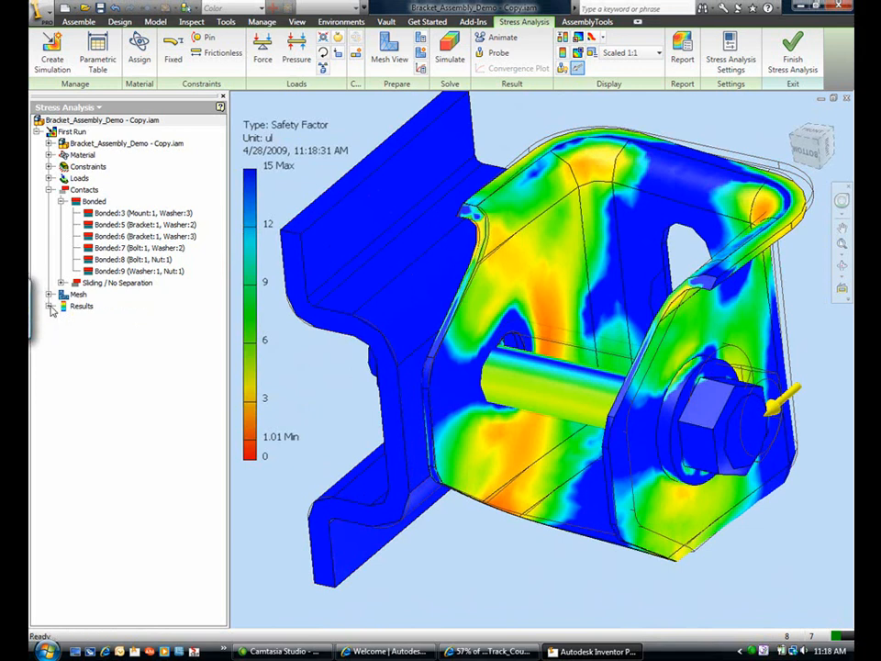
{"action": "left_click", "coordinate": [49, 190]}
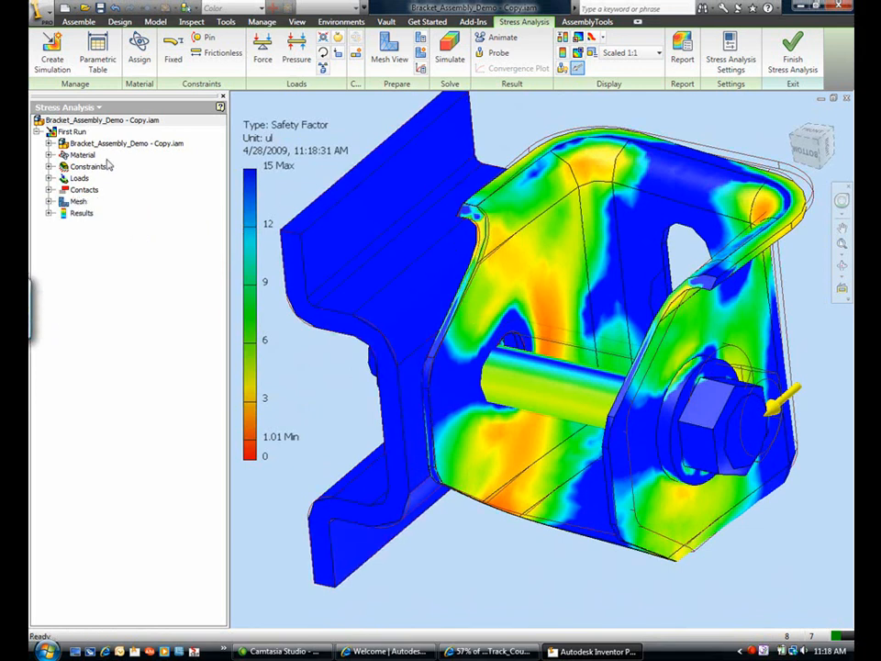
{"action": "right_click", "coordinate": [67, 135]}
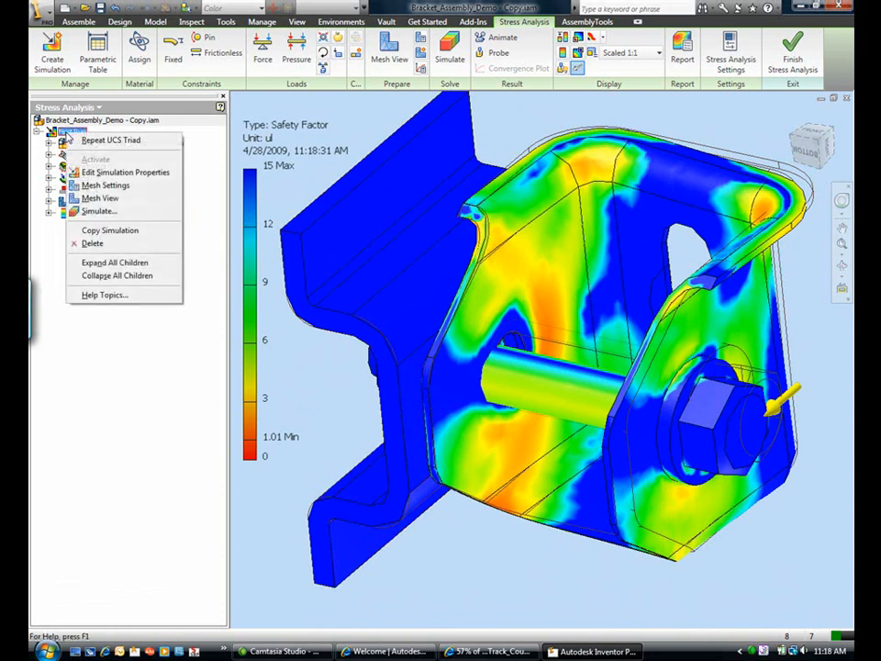
{"action": "left_click", "coordinate": [142, 235]}
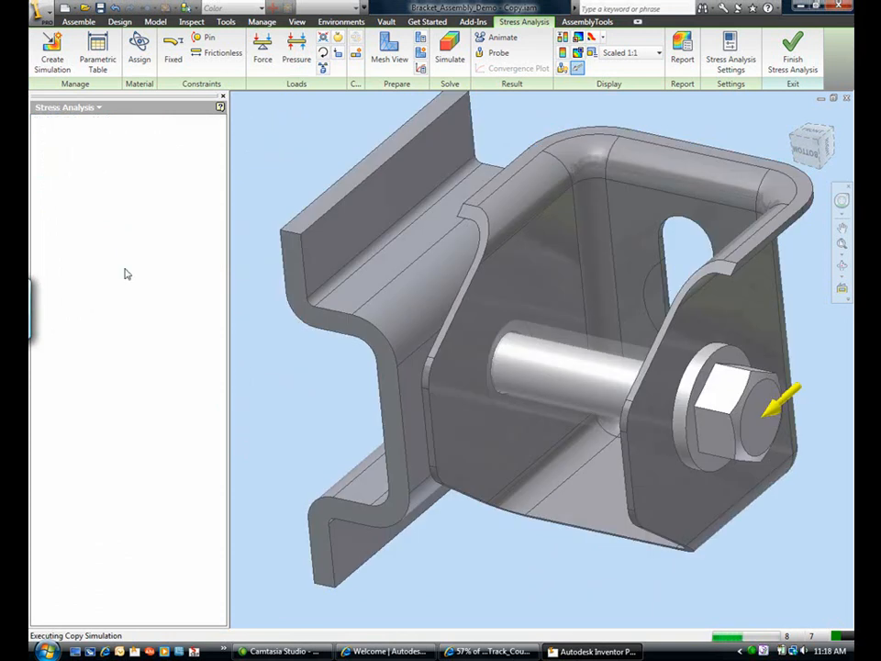
{"action": "left_click", "coordinate": [74, 144]}
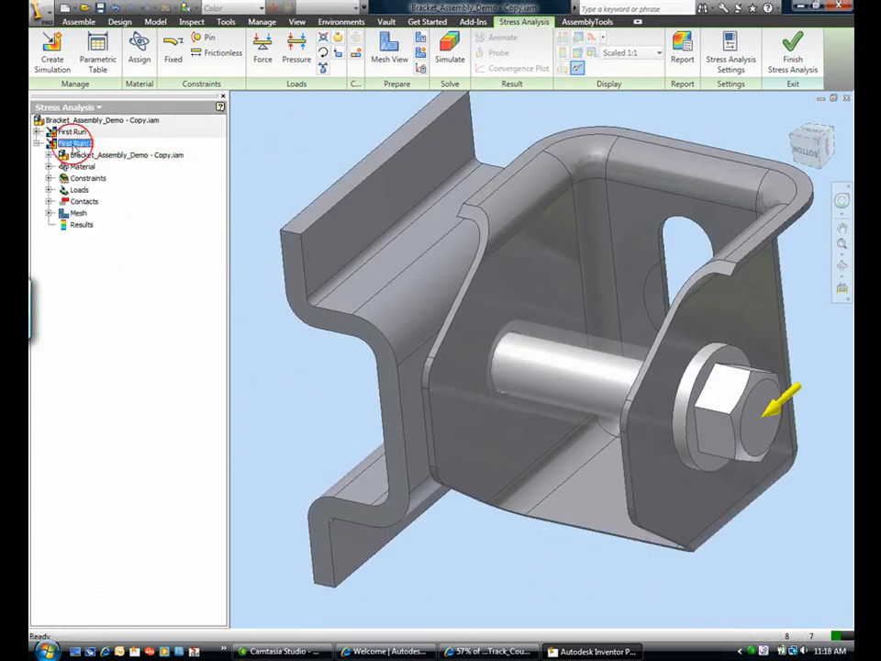
{"action": "left_click", "coordinate": [75, 145]}
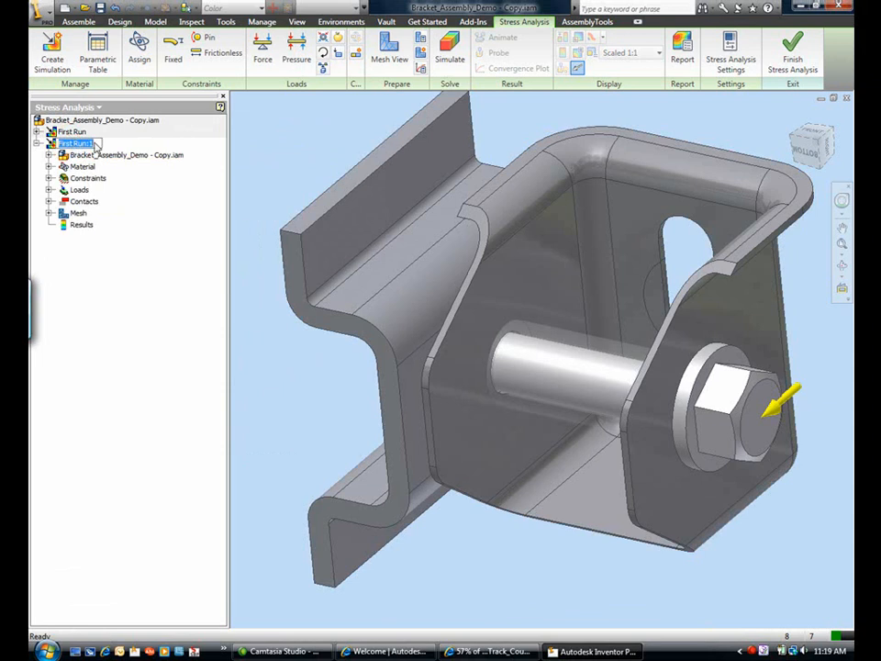
{"action": "type", "text": "Second Run"}
{"action": "key", "text": "ctrl+z"}
{"action": "key", "text": "Escape"}
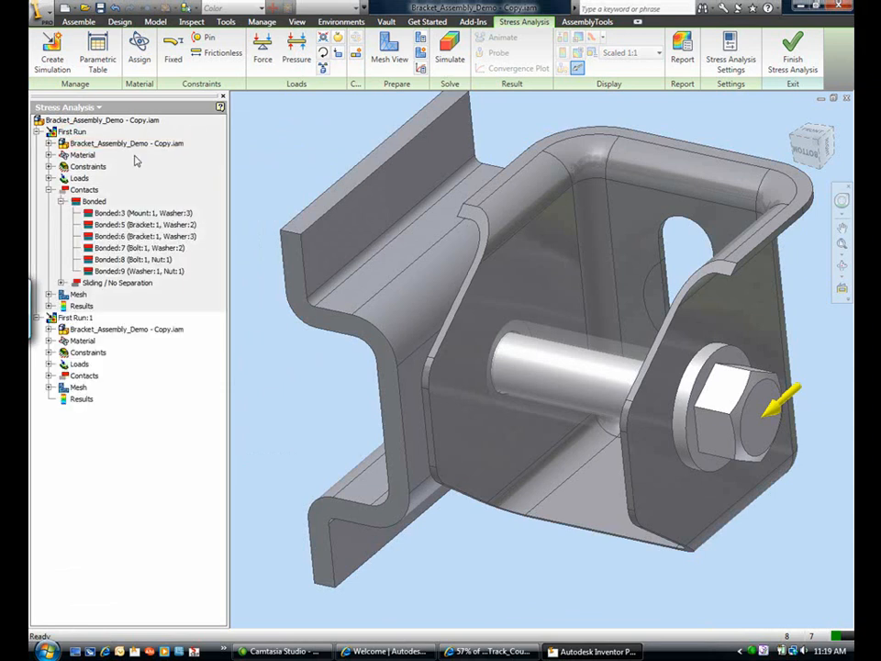
Rename the copied simulation as Second Run
{"action": "left_click", "coordinate": [78, 318]}
{"action": "type", "text": "Second Run"}
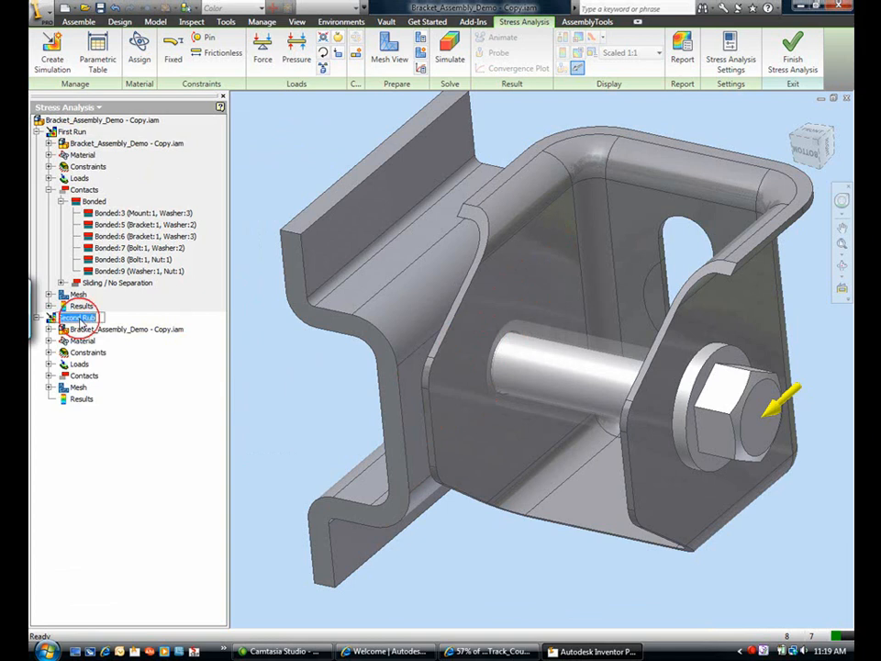
{"action": "key", "text": "Return"}
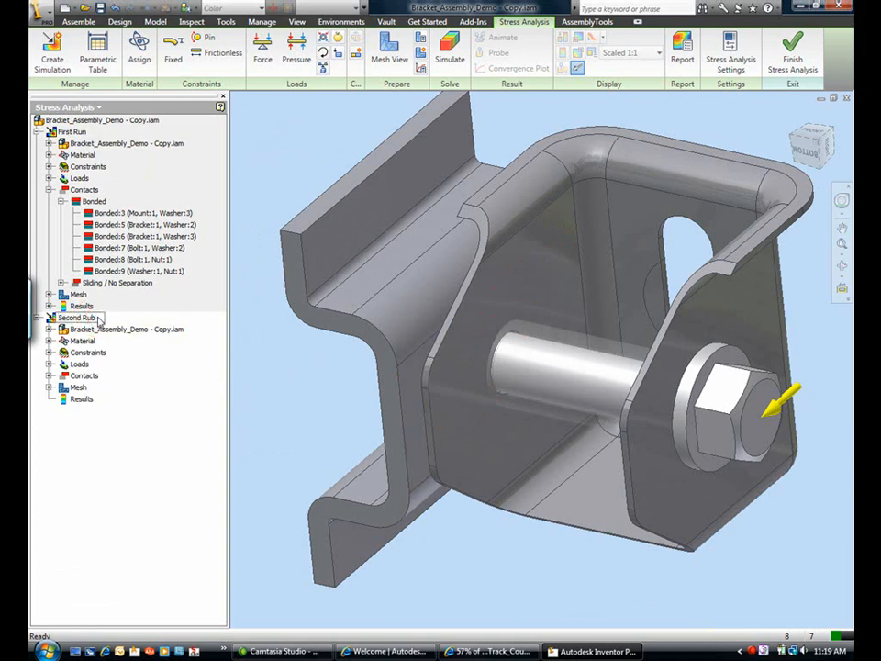
{"action": "key", "text": "BackSpace"}
{"action": "type", "text": "n"}
{"action": "key", "text": "Return"}
Review the convergence settings of Second Run and accept them
{"action": "left_click", "coordinate": [421, 70]}
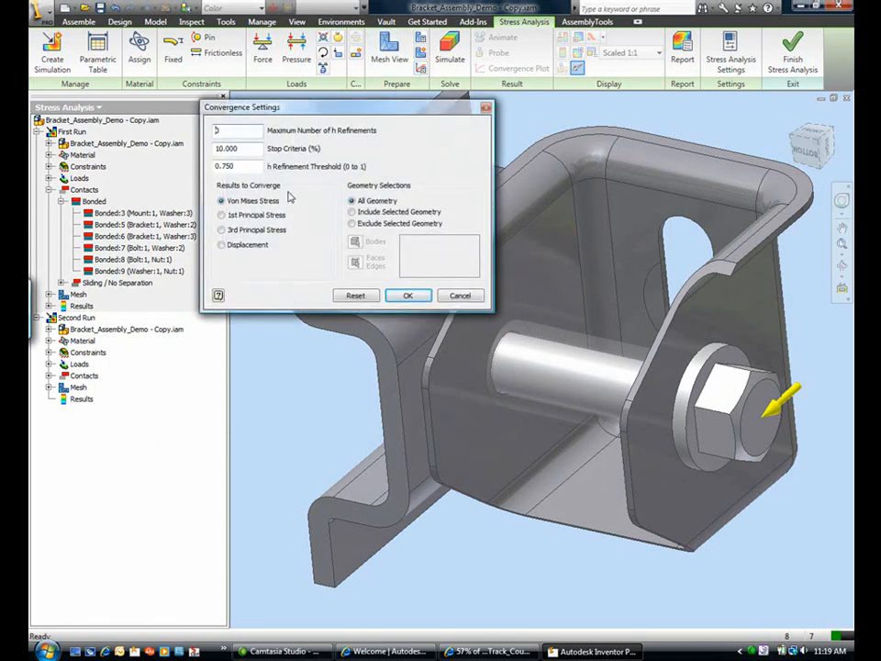
{"action": "left_click", "coordinate": [405, 295]}
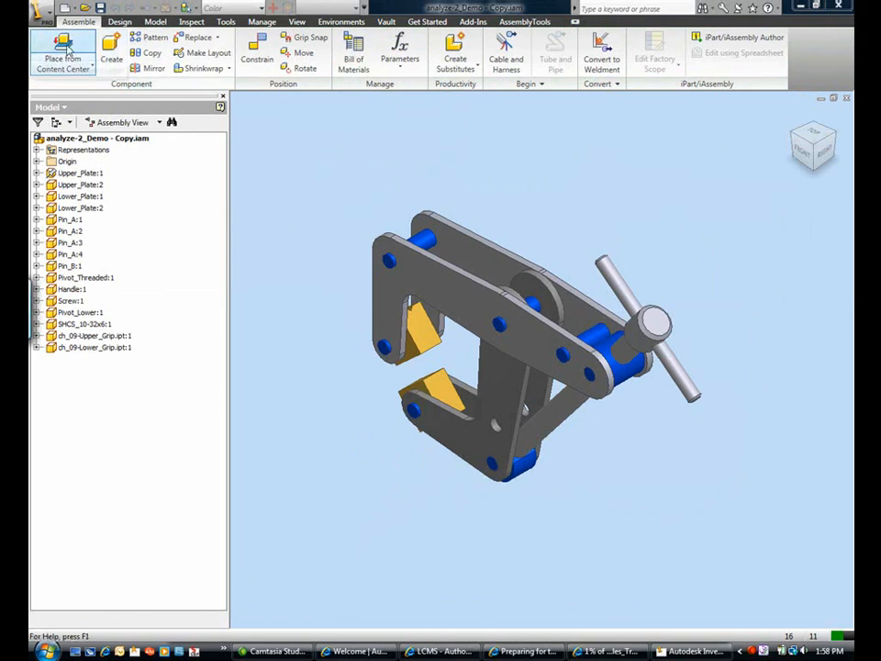
Browse the Content Center's countersunk, round head and socket head bolts, and close it without placing a part
{"action": "left_click", "coordinate": [65, 48]}
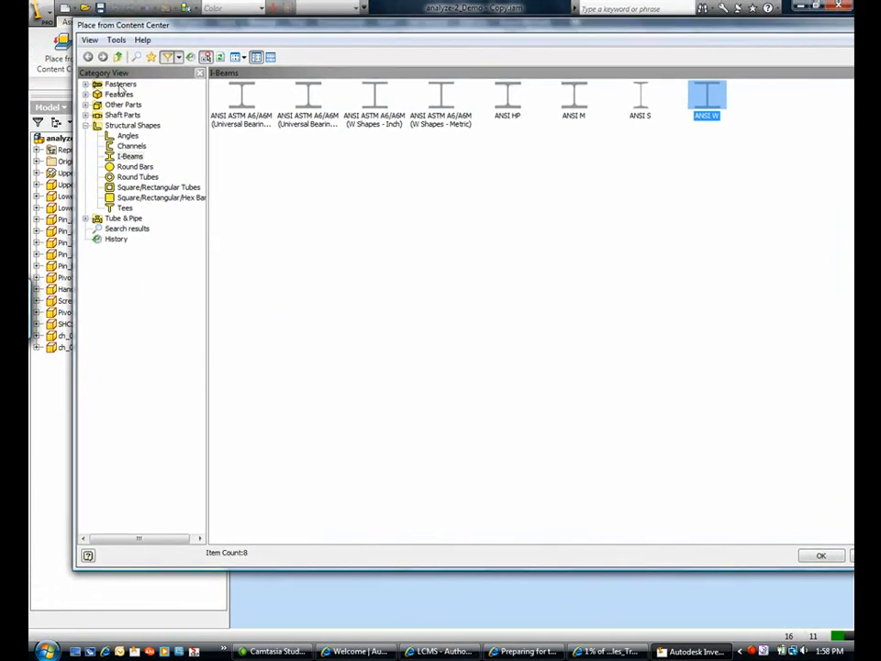
{"action": "left_click", "coordinate": [120, 85]}
{"action": "left_click", "coordinate": [85, 85]}
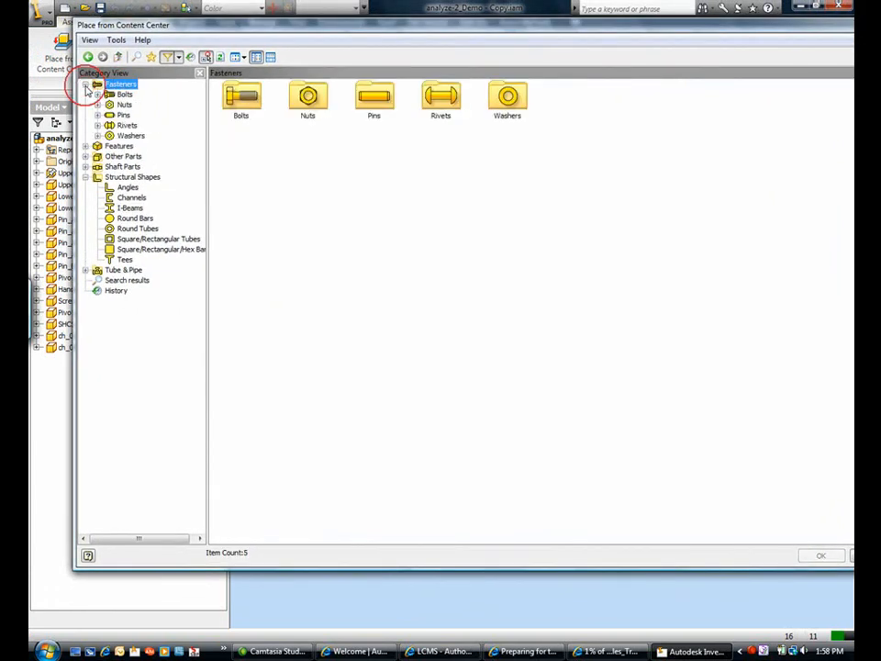
{"action": "left_click", "coordinate": [98, 94]}
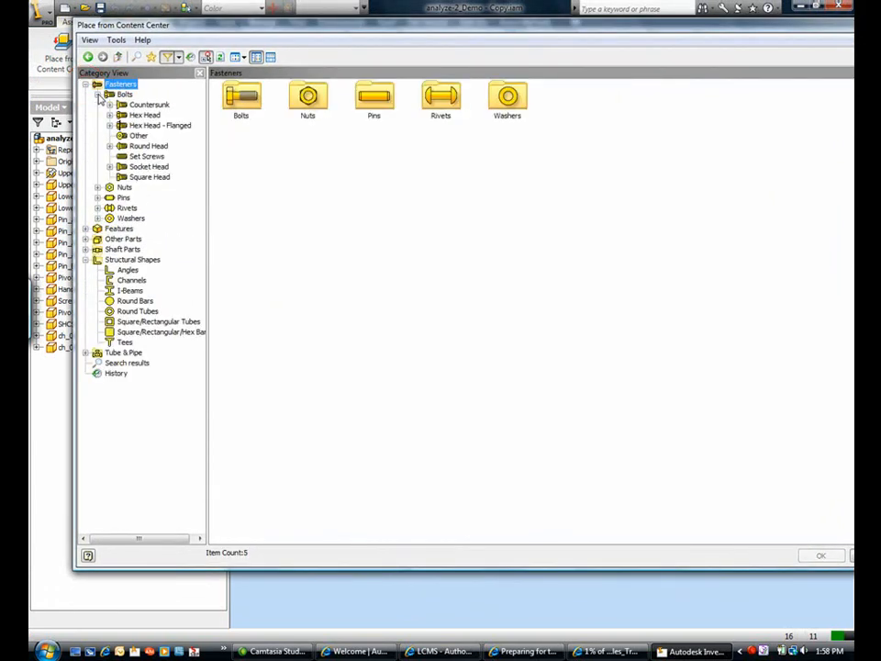
{"action": "left_click", "coordinate": [148, 105]}
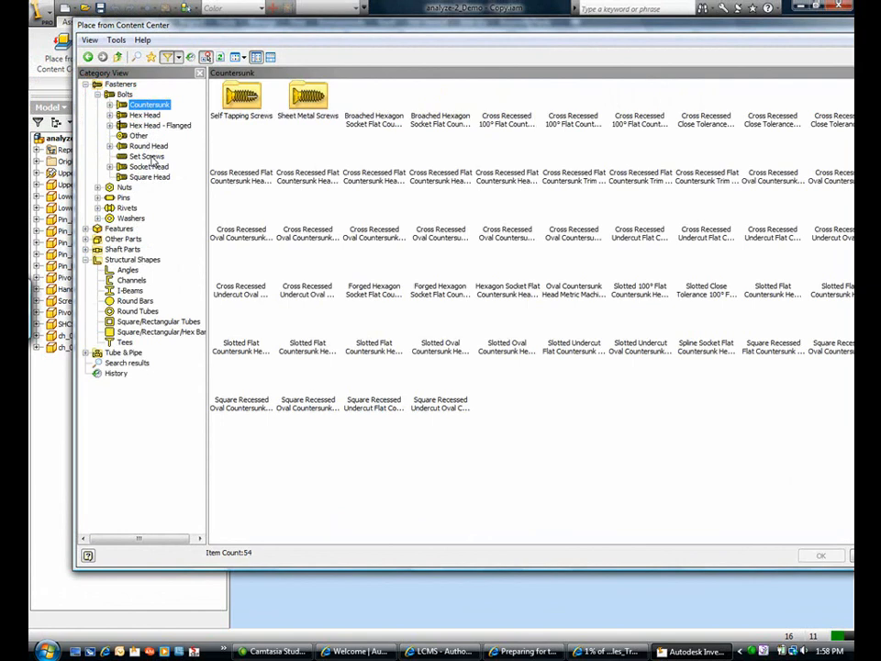
{"action": "left_click", "coordinate": [150, 147]}
{"action": "left_click", "coordinate": [152, 168]}
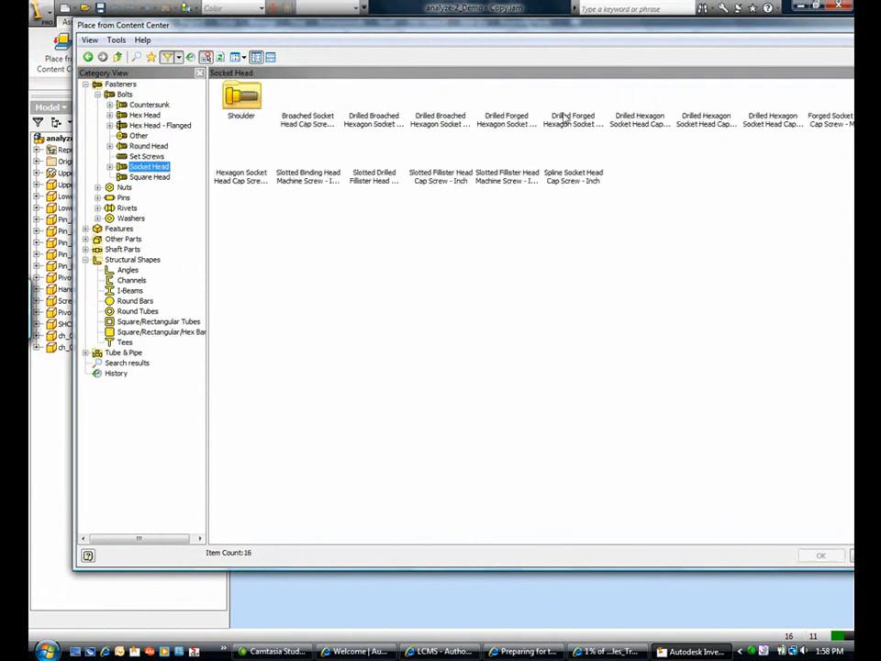
{"action": "left_click_drag", "start_coordinate": [683, 27], "coordinate": [598, 44]}
{"action": "left_click", "coordinate": [808, 39]}
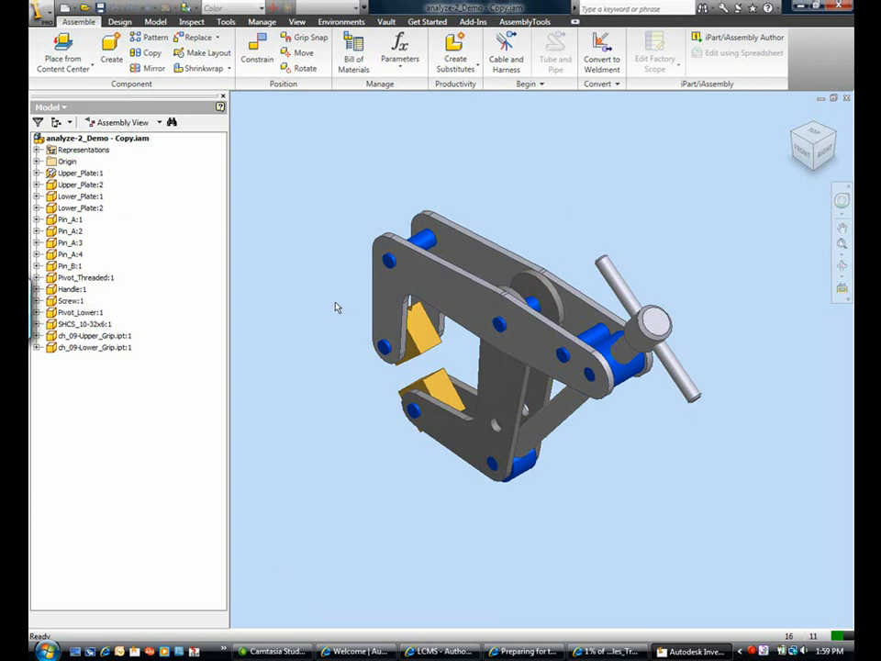
Create a new browser folder in the clamp assembly and name it Side Pieces
{"action": "key", "text": "F4"}
{"action": "left_click_drag", "start_coordinate": [525, 336], "coordinate": [611, 321]}
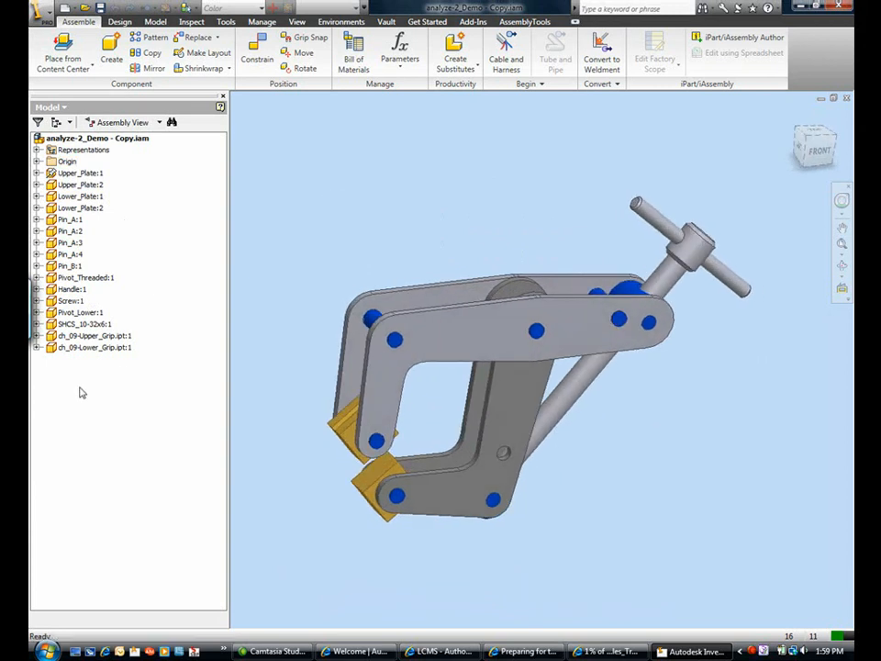
{"action": "right_click", "coordinate": [124, 140]}
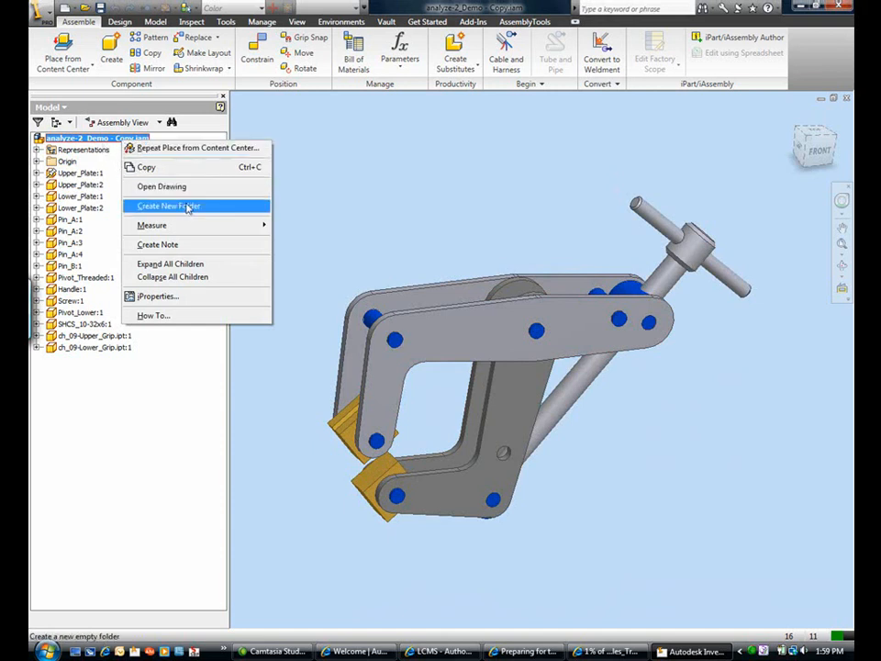
{"action": "left_click", "coordinate": [190, 206]}
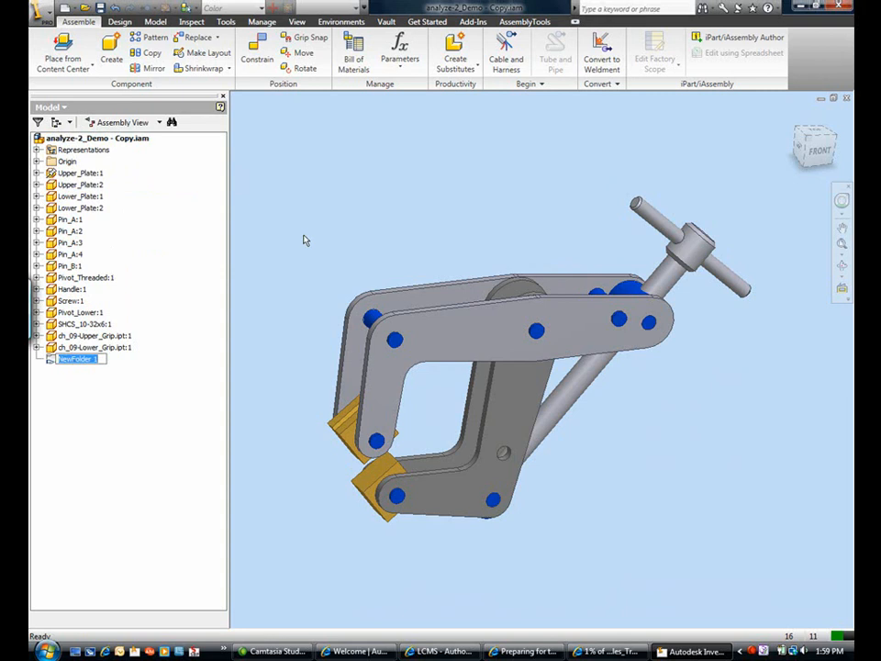
{"action": "type", "text": "Side Pieces"}
{"action": "key", "text": "Return"}
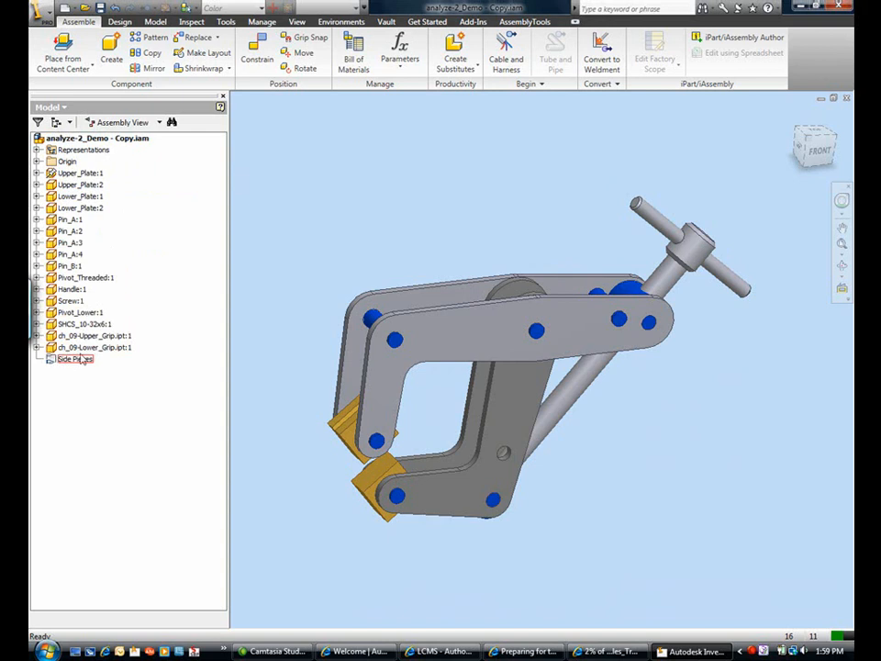
Move both upper plates and both lower plates into the Side Pieces folder and check the folder's contents
{"action": "left_click", "coordinate": [92, 173]}
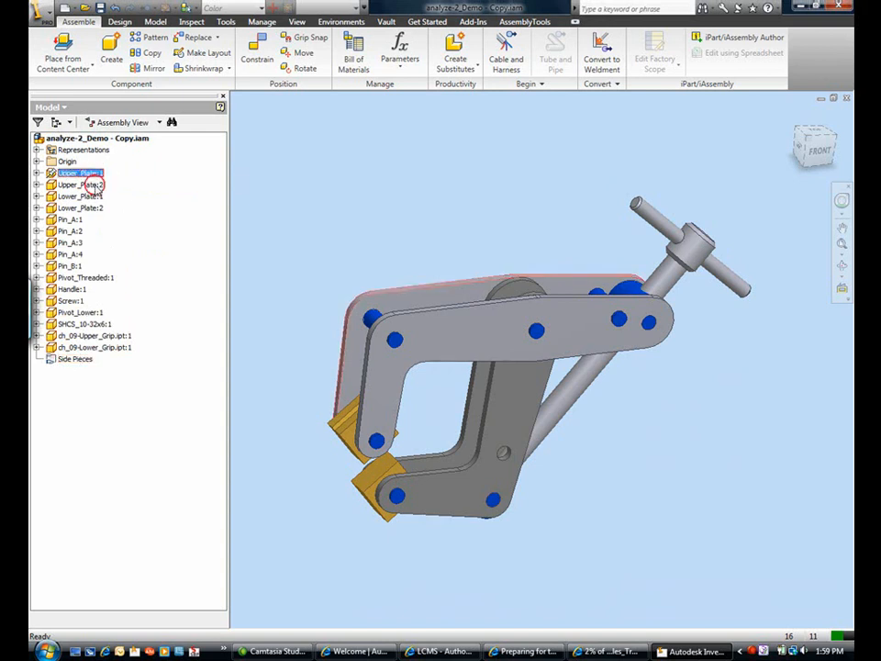
{"action": "left_click", "coordinate": [94, 185], "text": "ctrl"}
{"action": "left_click", "coordinate": [95, 196], "text": "ctrl"}
{"action": "left_click", "coordinate": [100, 209], "text": "ctrl"}
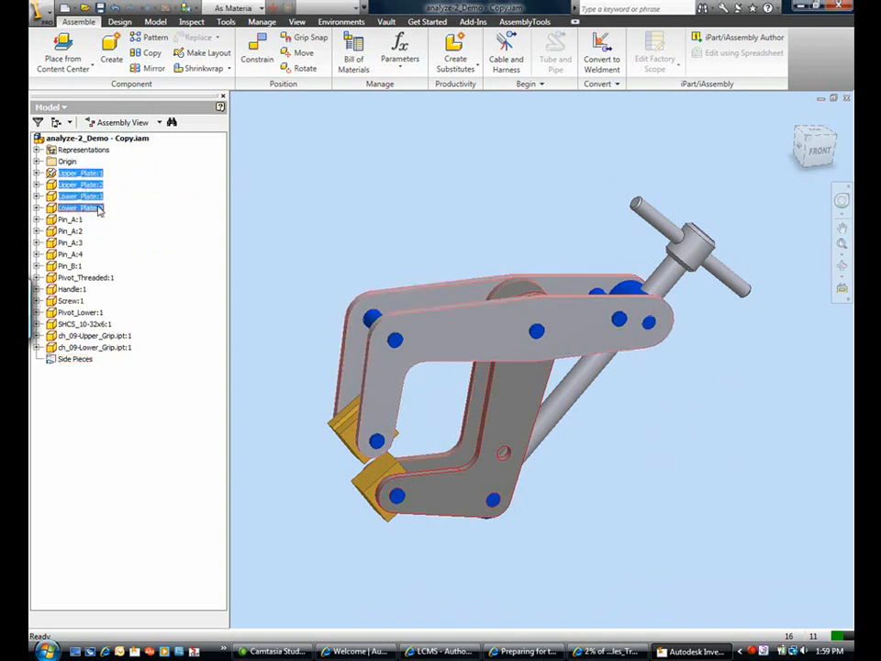
{"action": "left_click_drag", "start_coordinate": [99, 210], "coordinate": [77, 362]}
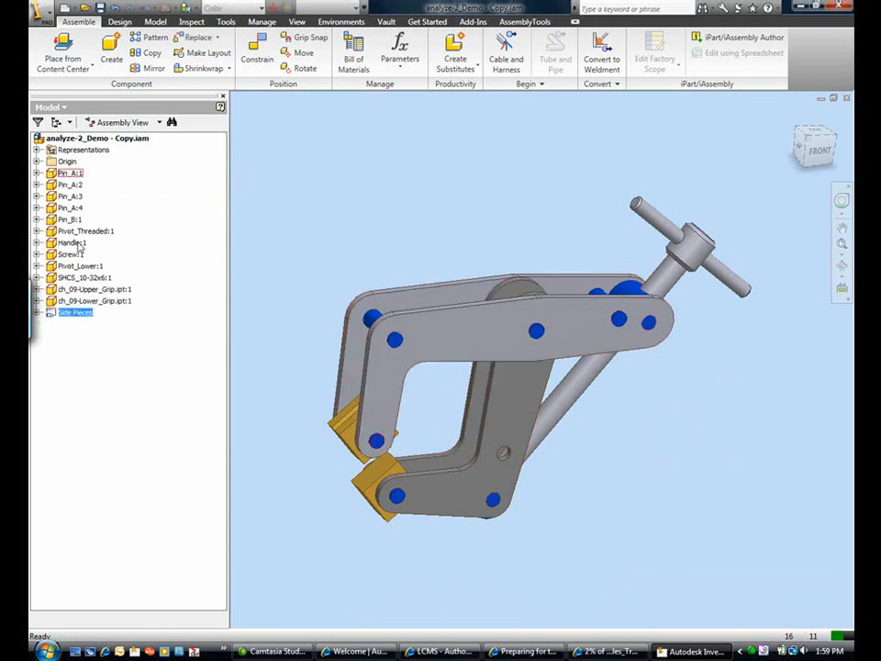
{"action": "left_click", "coordinate": [37, 313]}
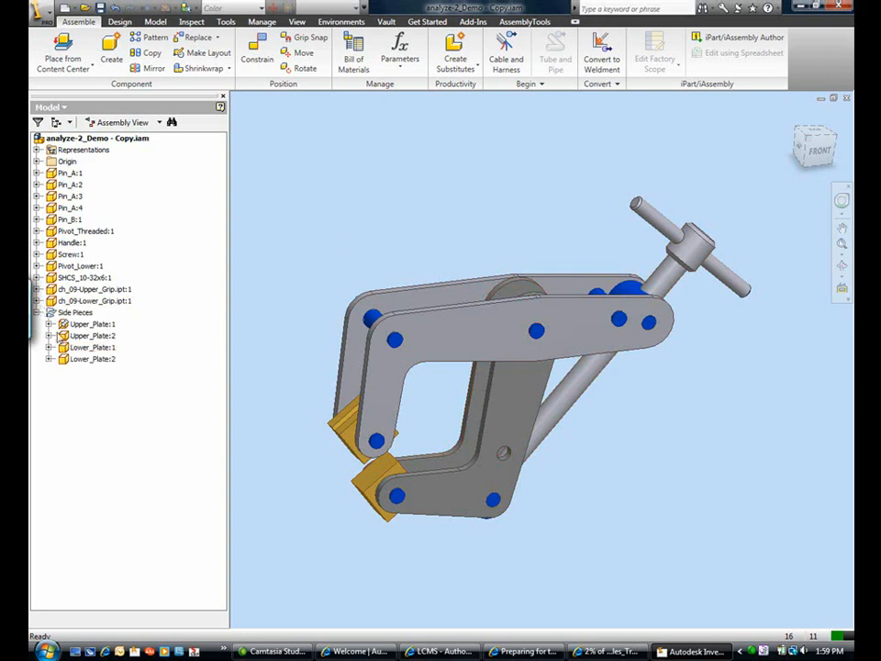
{"action": "left_click", "coordinate": [37, 313]}
Create another new browser folder at the top level of the clamp assembly
{"action": "left_click", "coordinate": [92, 149]}
{"action": "right_click", "coordinate": [69, 149]}
{"action": "left_click", "coordinate": [73, 139]}
{"action": "right_click", "coordinate": [73, 139]}
{"action": "left_click", "coordinate": [138, 205]}
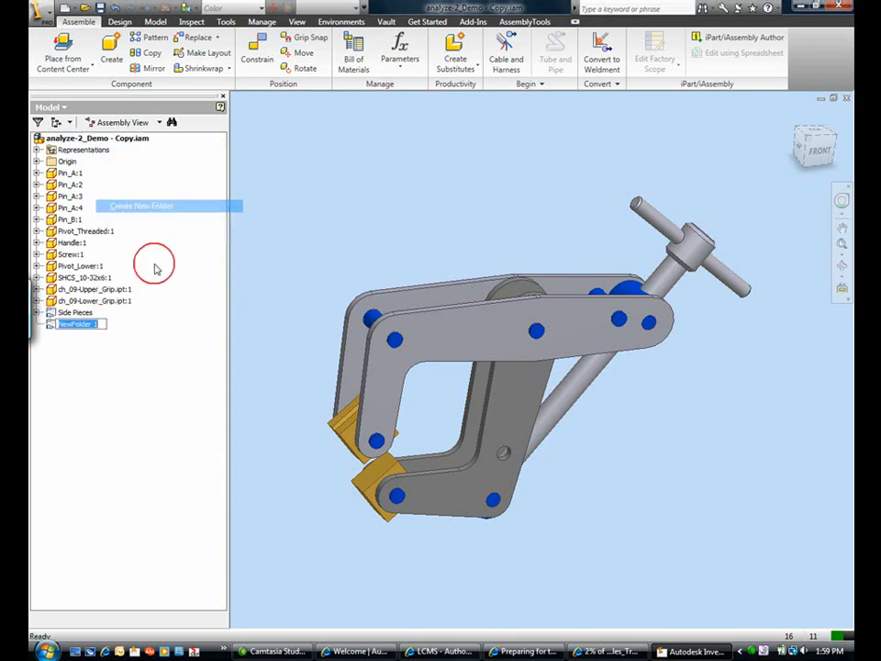